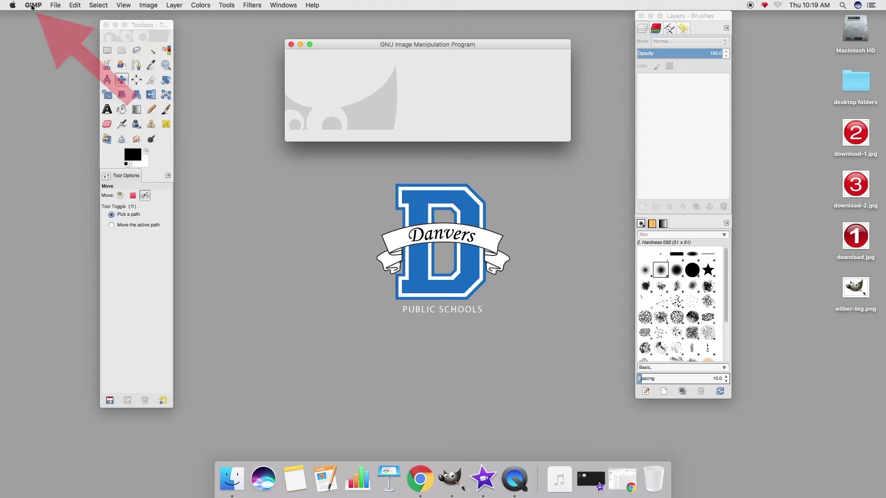
- Switch to single-window mode, widen the program window and move it toward the upper-left of the desktop
{"action": "left_click", "coordinate": [285, 4]}
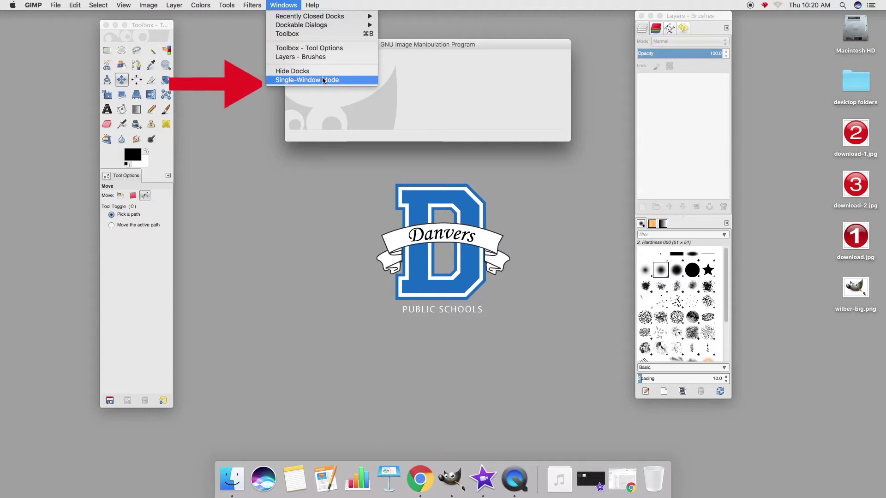
{"action": "left_click", "coordinate": [323, 80]}
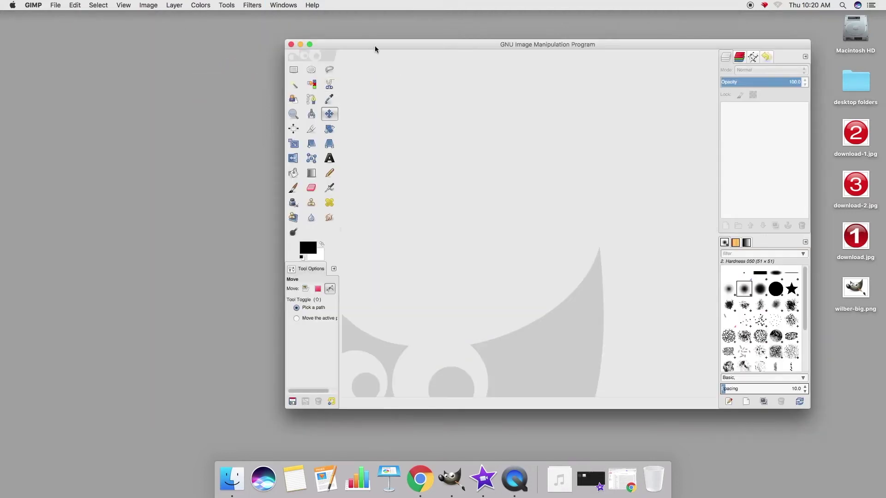
{"action": "left_click_drag", "start_coordinate": [379, 42], "coordinate": [232, 27]}
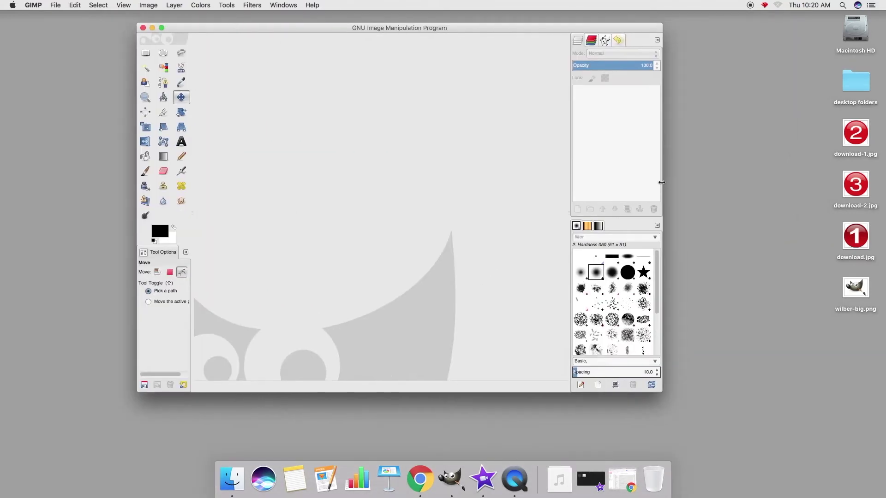
{"action": "left_click_drag", "start_coordinate": [703, 187], "coordinate": [762, 190]}
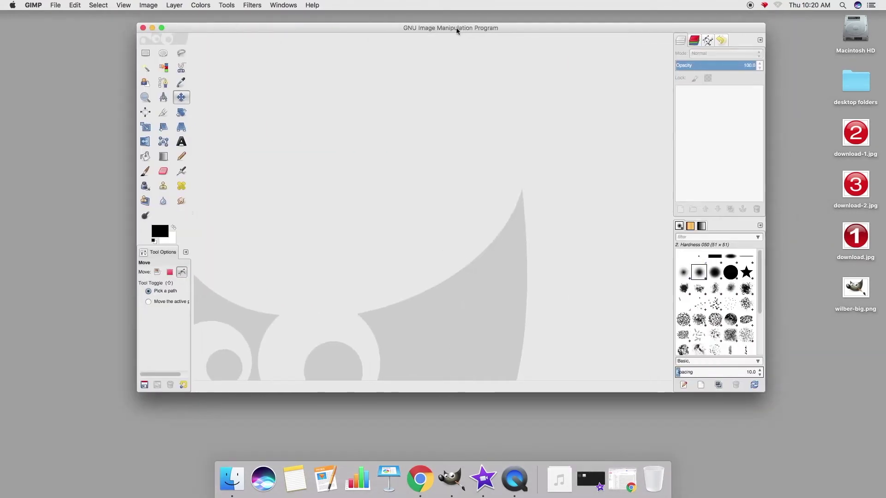
{"action": "left_click_drag", "start_coordinate": [458, 29], "coordinate": [429, 28]}
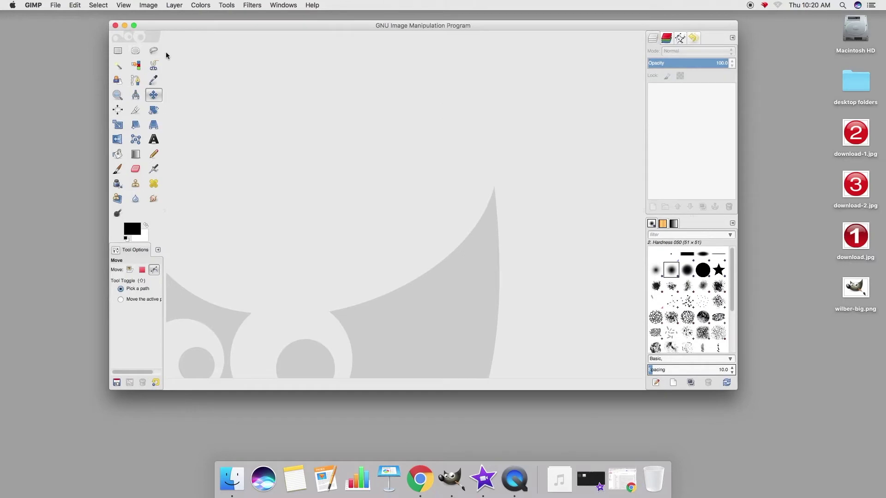
- Widen the toolbox so the tools are arranged in five columns, and nudge the window slightly upward
{"action": "left_click_drag", "start_coordinate": [164, 53], "coordinate": [186, 119]}
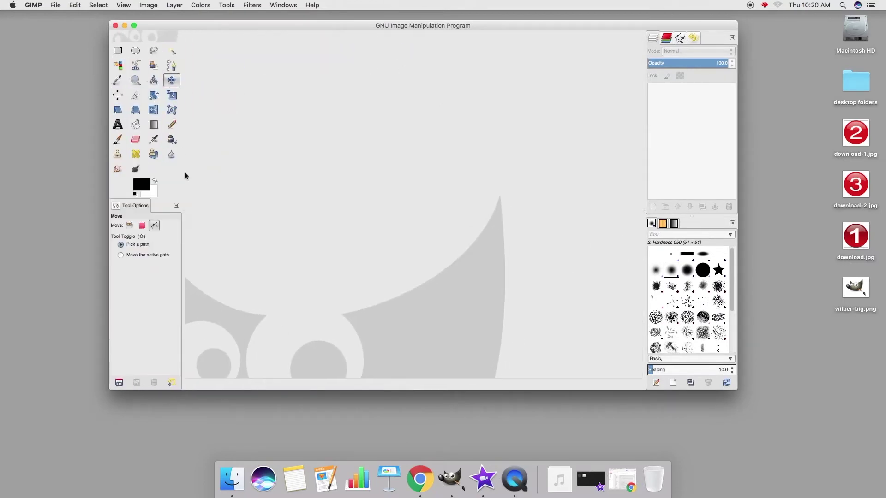
{"action": "left_click_drag", "start_coordinate": [182, 174], "coordinate": [186, 174]}
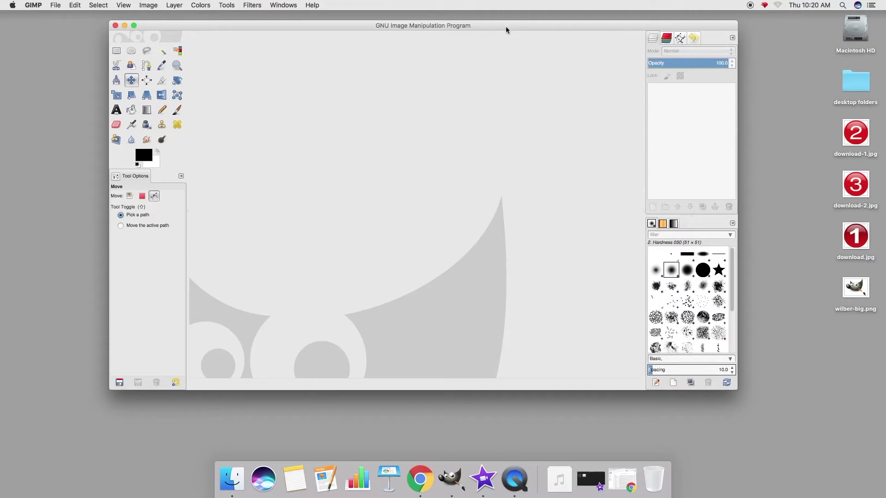
{"action": "left_click_drag", "start_coordinate": [507, 29], "coordinate": [502, 25]}
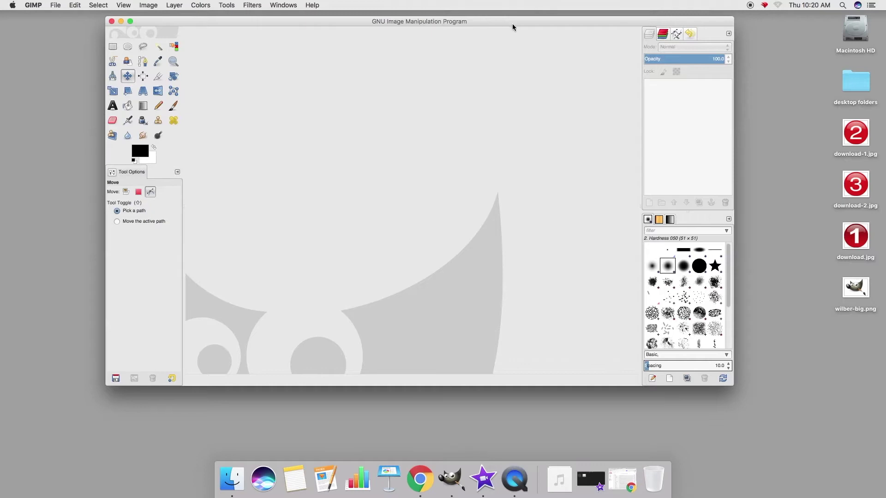
- Detach the Channels dialog from the dock and close it
{"action": "left_click", "coordinate": [663, 35]}
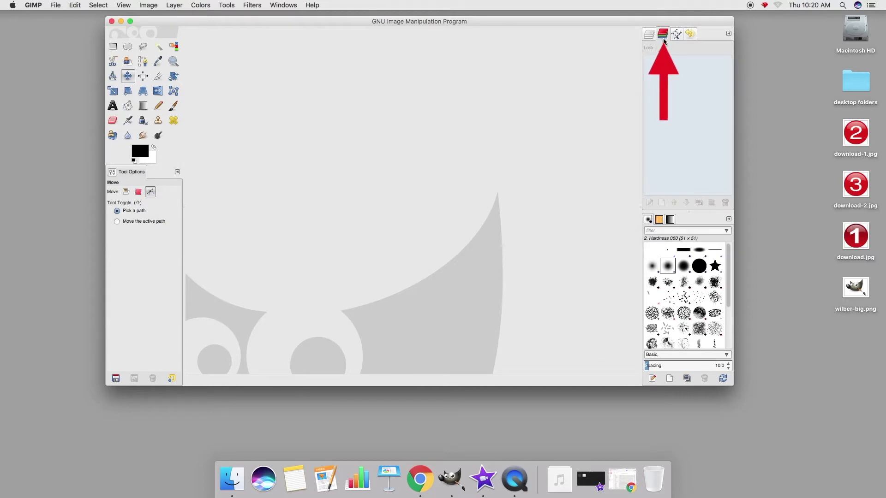
{"action": "mouse_move", "coordinate": [662, 36]}
{"action": "left_mouse_down"}
{"action": "mouse_move", "coordinate": [796, 54]}
{"action": "mouse_move", "coordinate": [666, 39]}
{"action": "left_mouse_up"}
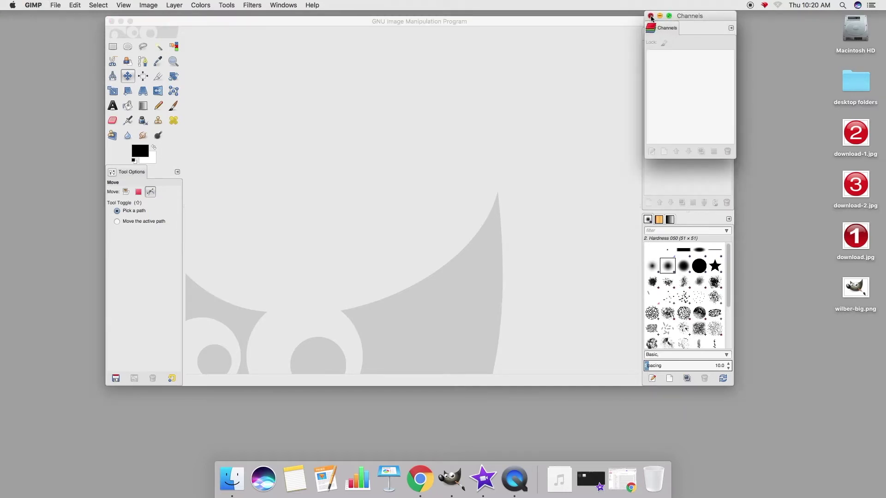
{"action": "left_click", "coordinate": [650, 17]}
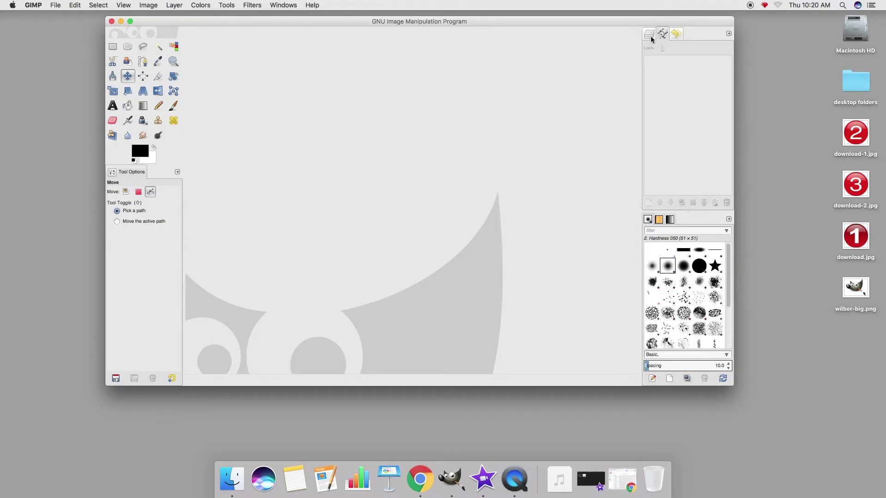
- Detach the Paths dialog from the dock and close it, keeping only Layers and Undo History docked
{"action": "left_click", "coordinate": [679, 35]}
{"action": "left_click", "coordinate": [662, 34]}
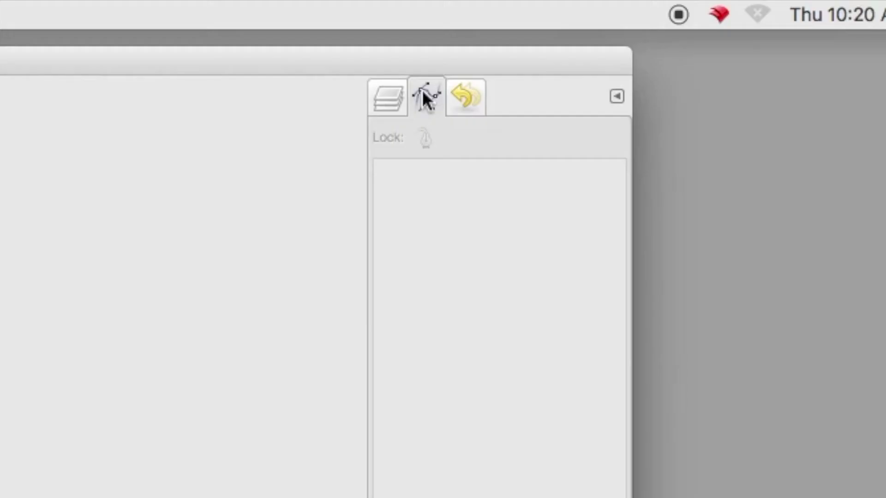
{"action": "left_click_drag", "start_coordinate": [662, 33], "coordinate": [796, 75]}
{"action": "left_click_drag", "start_coordinate": [810, 210], "coordinate": [810, 211]}
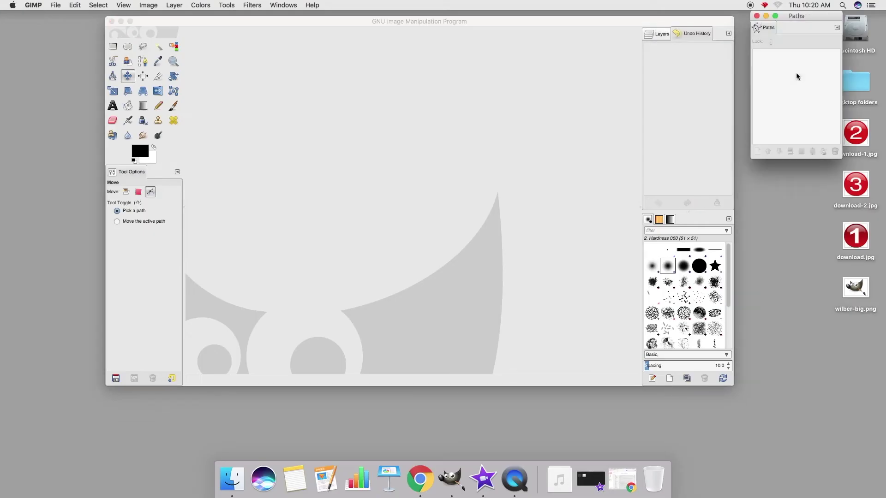
{"action": "left_click", "coordinate": [757, 17]}
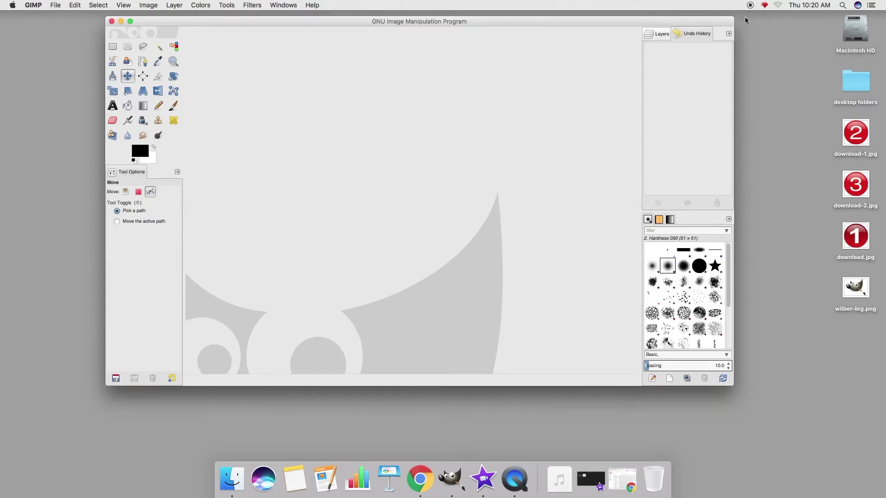
- Look through the docked Layers and Undo History dialogs, leaving Layers displayed and the window repositioned
{"action": "left_click_drag", "start_coordinate": [700, 21], "coordinate": [722, 17]}
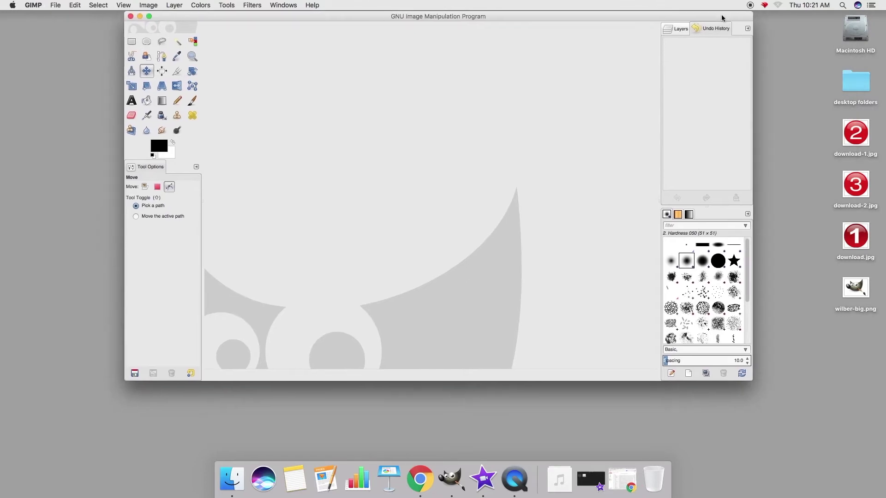
{"action": "left_click", "coordinate": [677, 30]}
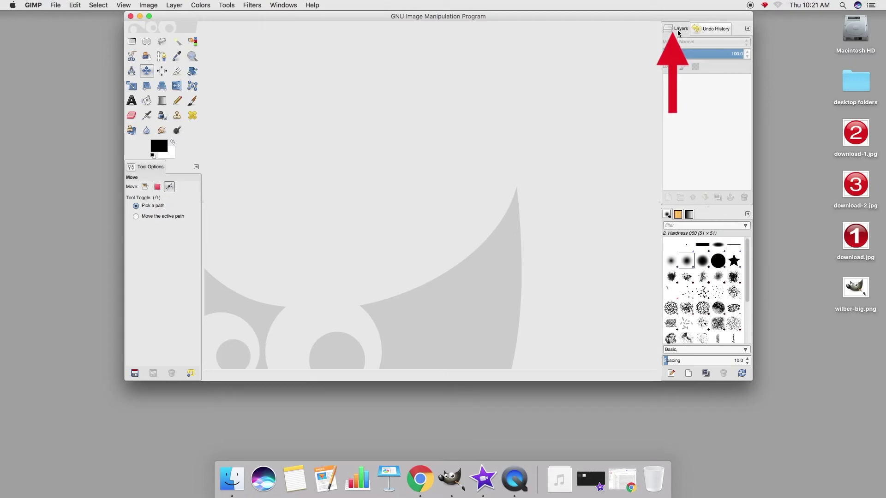
{"action": "left_click", "coordinate": [712, 29]}
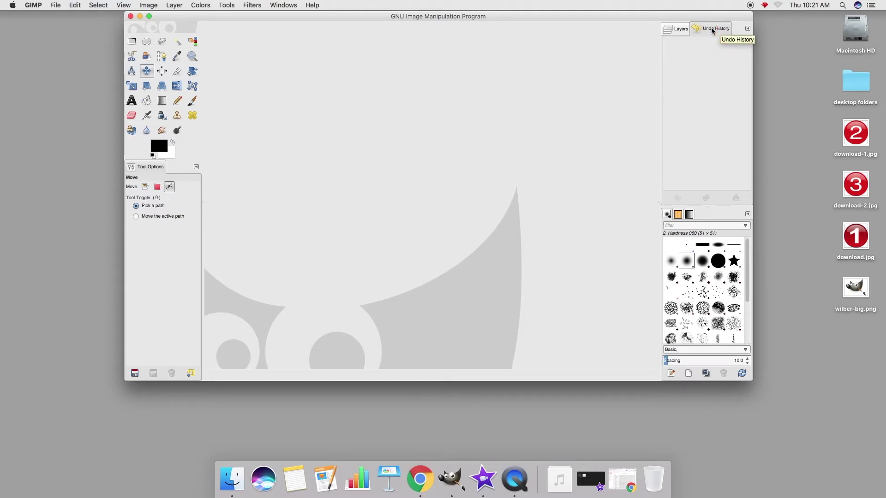
{"action": "mouse_move", "coordinate": [574, 17]}
{"action": "left_mouse_down"}
{"action": "mouse_move", "coordinate": [581, 8]}
{"action": "mouse_move", "coordinate": [574, 18]}
{"action": "mouse_move", "coordinate": [582, 24]}
{"action": "left_mouse_up"}
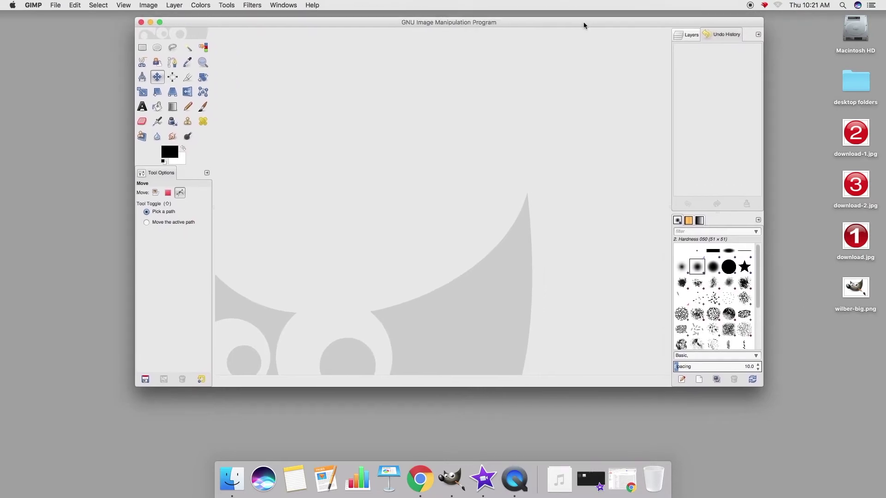
{"action": "left_click", "coordinate": [685, 36]}
{"action": "left_click", "coordinate": [721, 36]}
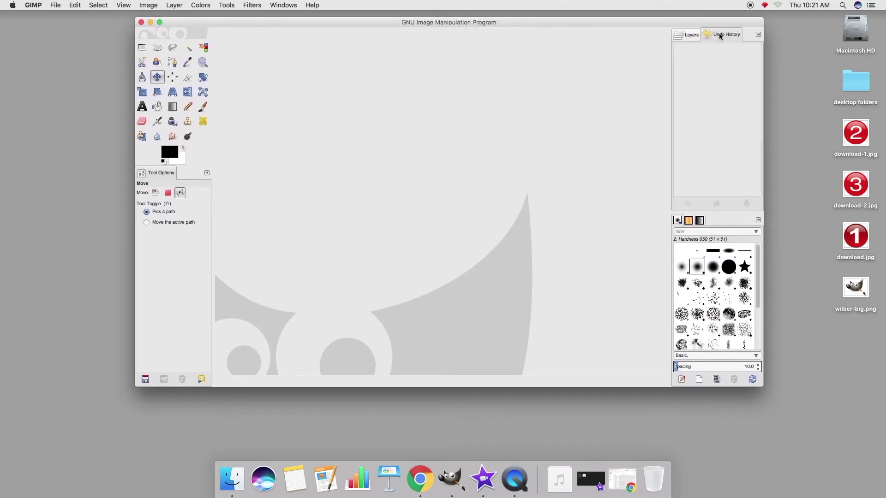
{"action": "left_click", "coordinate": [688, 36]}
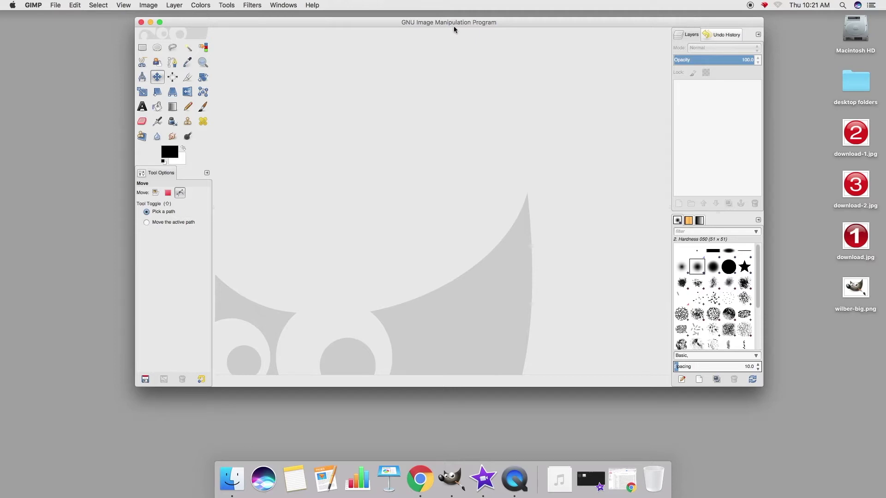
{"action": "left_click_drag", "start_coordinate": [443, 23], "coordinate": [439, 16]}
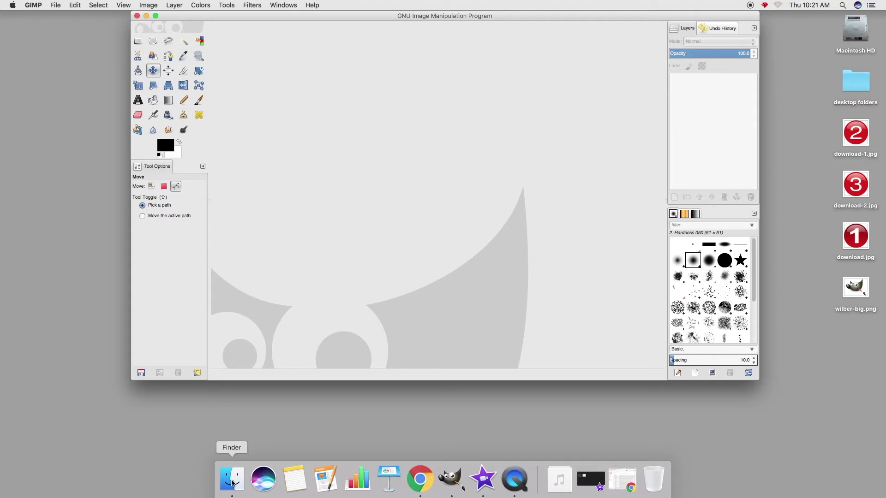
- Switch to Finder and open Arrow-PNG-Pic.png from the Desktop photos and videos folder in GIMP
{"action": "left_click", "coordinate": [232, 480]}
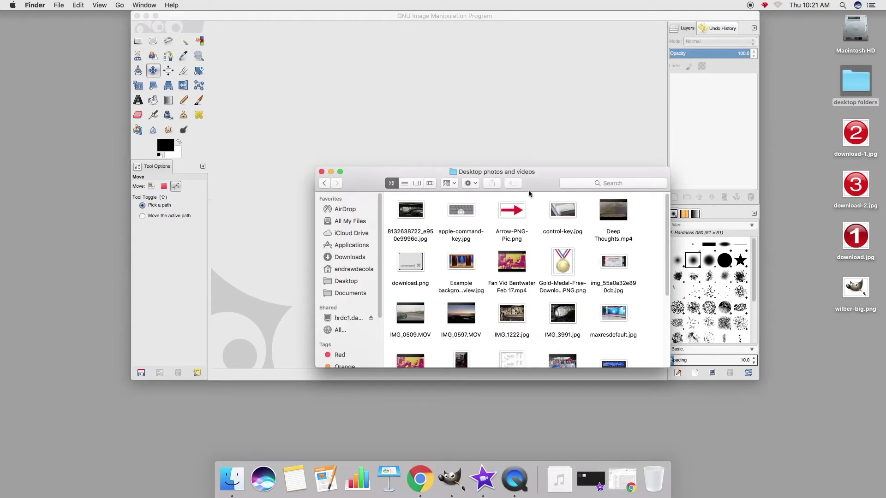
{"action": "left_click", "coordinate": [517, 216]}
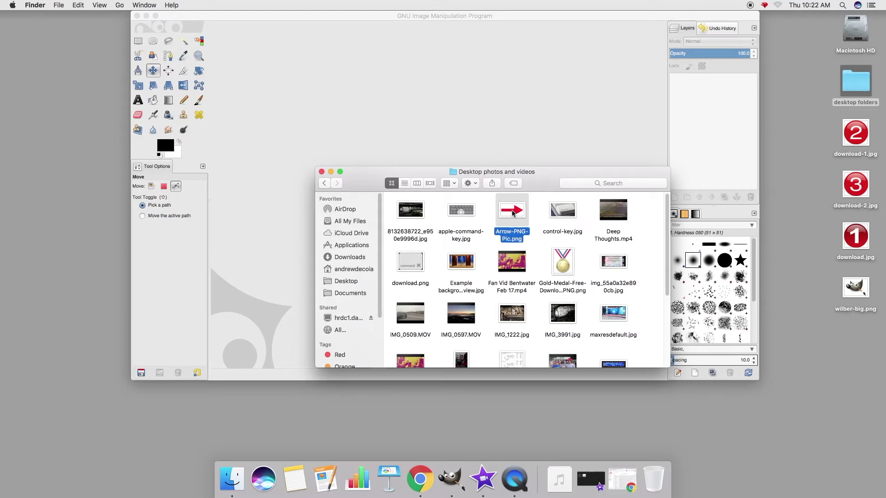
{"action": "left_click_drag", "start_coordinate": [513, 213], "coordinate": [441, 79]}
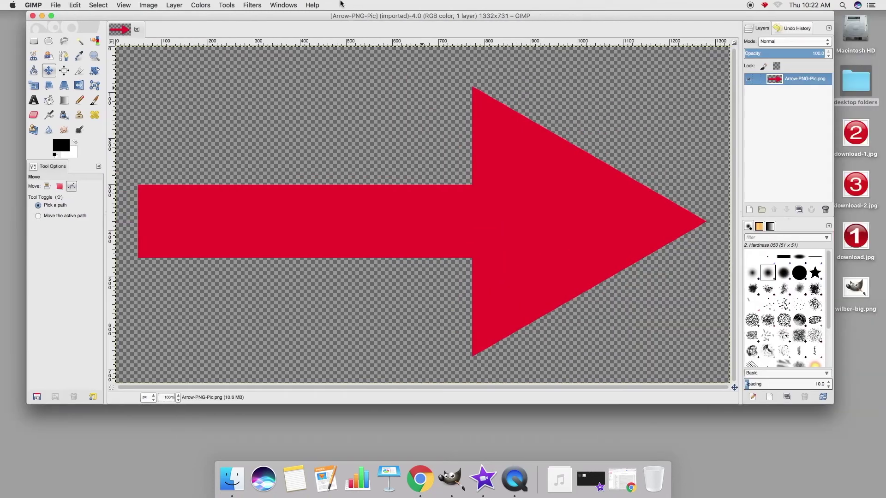
- Reposition and resize the image window so the whole arrow image and all docks fit on screen
{"action": "left_click_drag", "start_coordinate": [382, 16], "coordinate": [435, 15]}
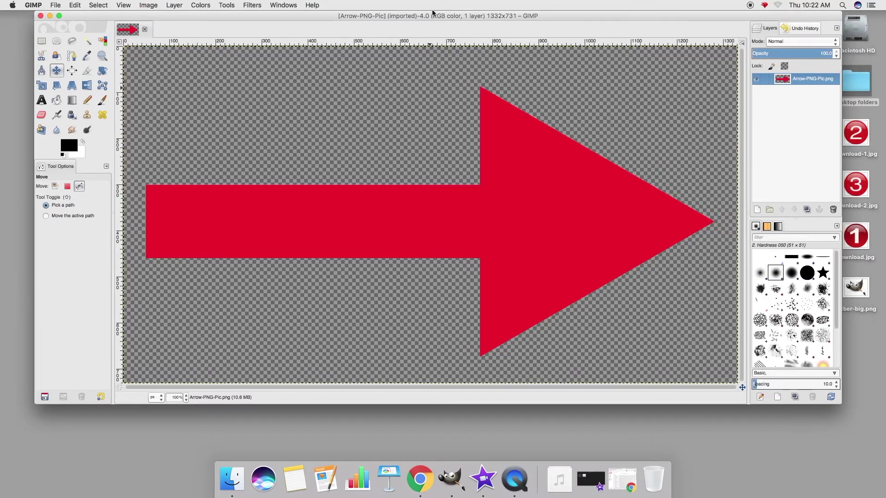
{"action": "left_click_drag", "start_coordinate": [842, 404], "coordinate": [874, 460]}
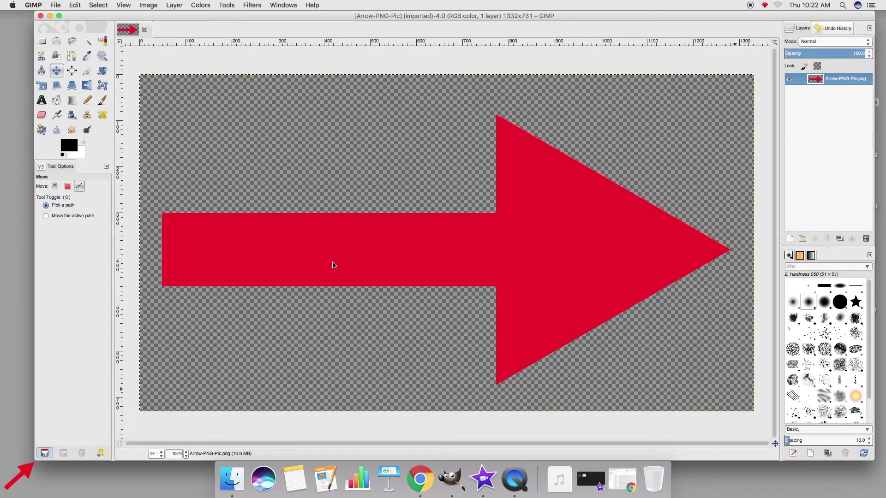
{"action": "left_click_drag", "start_coordinate": [36, 459], "coordinate": [20, 438]}
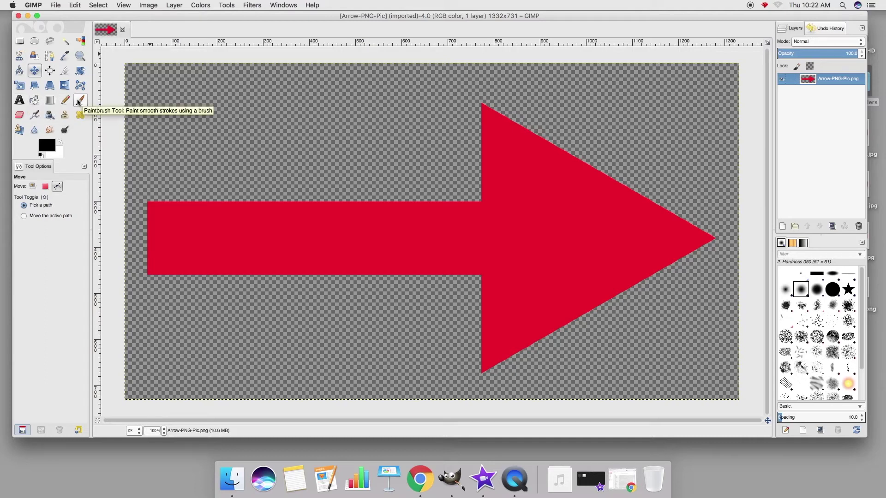
- Paint a curving black Paintbrush stroke above and onto the arrow's shaft, and undo it
{"action": "left_click", "coordinate": [79, 100]}
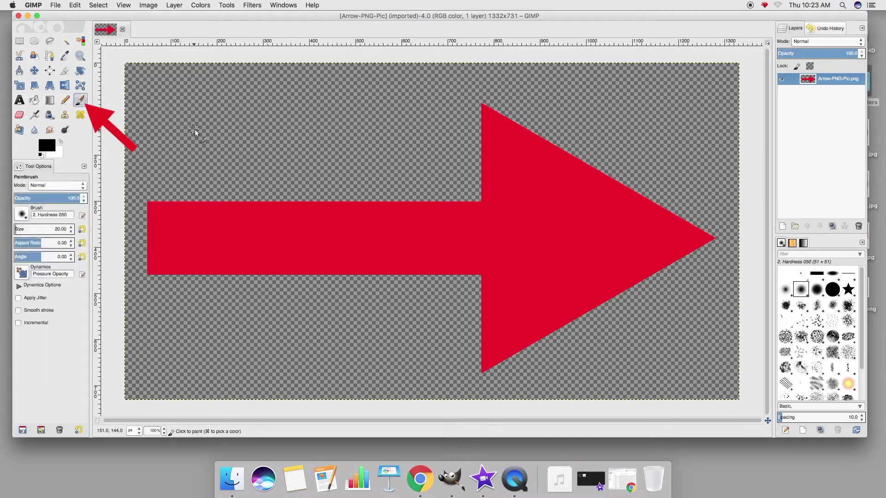
{"action": "mouse_move", "coordinate": [210, 180]}
{"action": "left_mouse_down"}
{"action": "mouse_move", "coordinate": [229, 144]}
{"action": "mouse_move", "coordinate": [349, 136]}
{"action": "mouse_move", "coordinate": [396, 223]}
{"action": "mouse_move", "coordinate": [452, 181]}
{"action": "mouse_move", "coordinate": [448, 122]}
{"action": "mouse_move", "coordinate": [420, 107]}
{"action": "mouse_move", "coordinate": [389, 107]}
{"action": "left_mouse_up"}
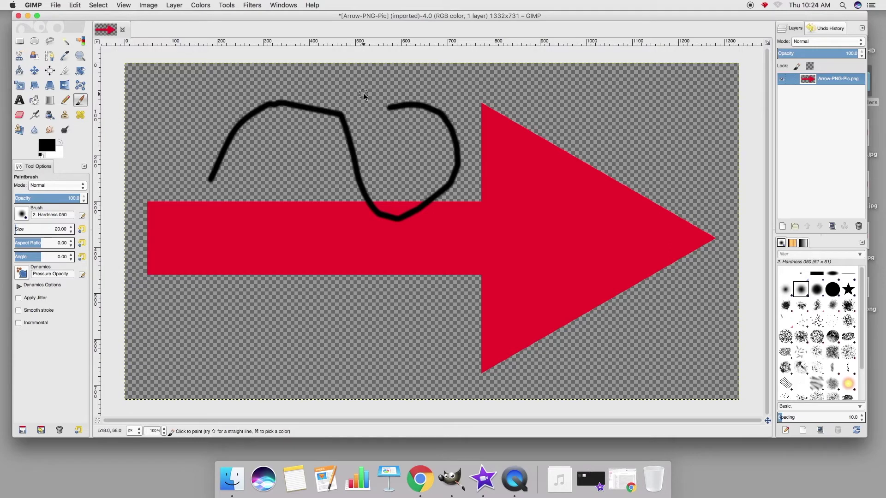
{"action": "key", "text": "super+z"}
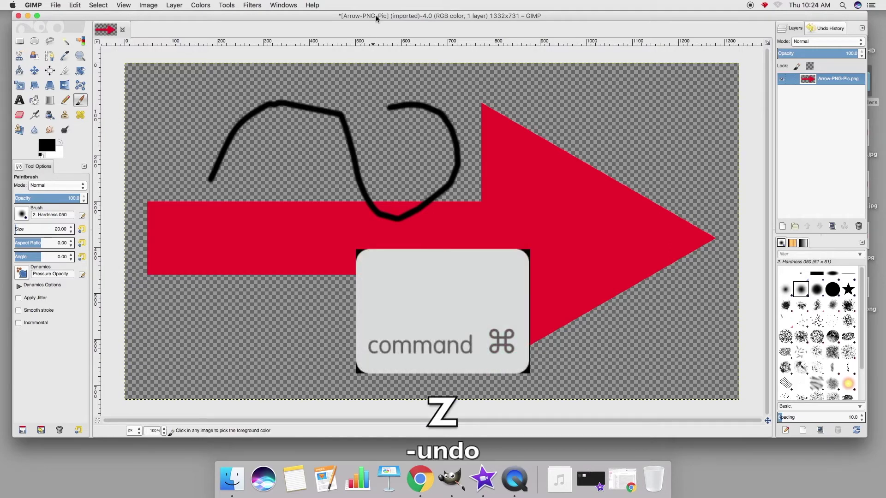
{"action": "key", "text": "super+z"}
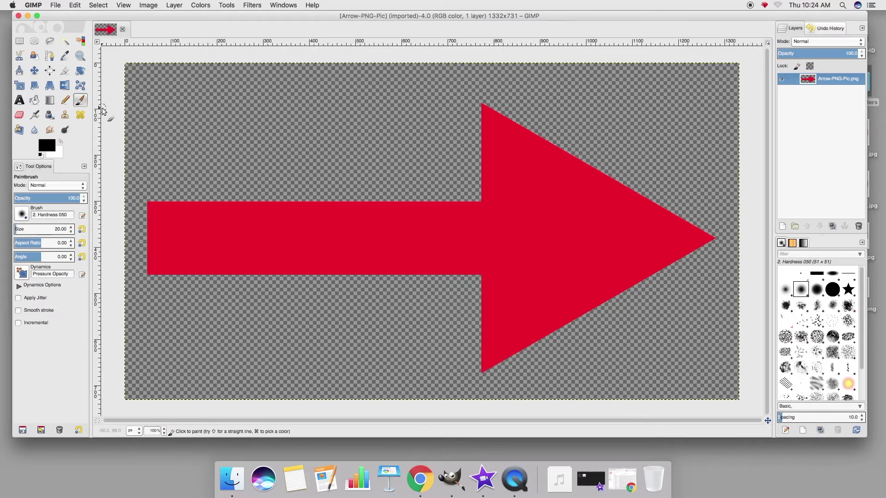
- Paint a wavy black stroke above the arrow's shaft and remove it with the Eraser
{"action": "mouse_move", "coordinate": [185, 113]}
{"action": "left_mouse_down"}
{"action": "mouse_move", "coordinate": [235, 109]}
{"action": "mouse_move", "coordinate": [394, 173]}
{"action": "left_mouse_up"}
{"action": "left_click", "coordinate": [19, 115]}
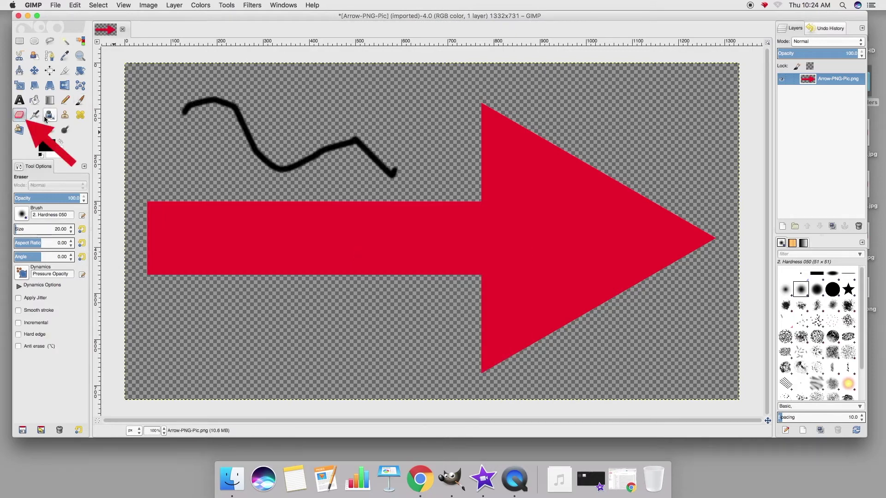
{"action": "mouse_move", "coordinate": [182, 115]}
{"action": "left_mouse_down"}
{"action": "mouse_move", "coordinate": [214, 98]}
{"action": "mouse_move", "coordinate": [218, 109]}
{"action": "mouse_move", "coordinate": [197, 103]}
{"action": "mouse_move", "coordinate": [254, 115]}
{"action": "mouse_move", "coordinate": [236, 121]}
{"action": "mouse_move", "coordinate": [234, 109]}
{"action": "mouse_move", "coordinate": [277, 158]}
{"action": "mouse_move", "coordinate": [359, 143]}
{"action": "left_mouse_up"}
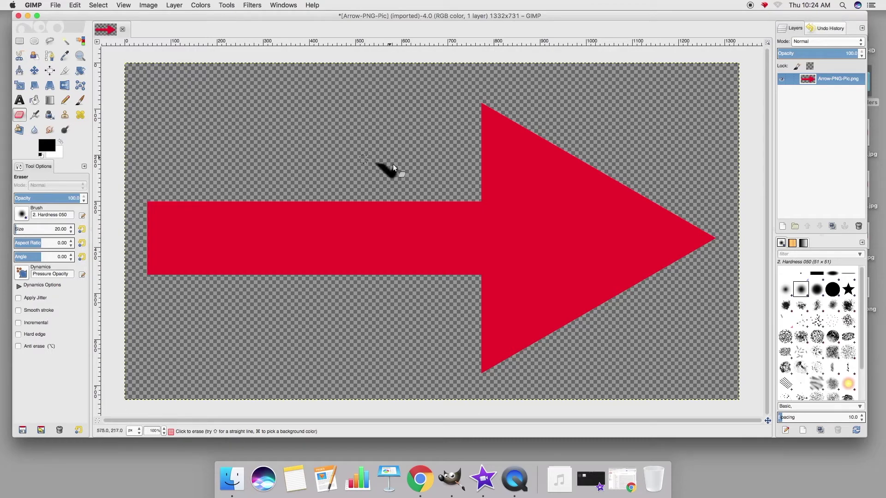
- Erase a swath across the red arrowhead and undo the erasing
{"action": "mouse_move", "coordinate": [447, 178]}
{"action": "left_mouse_down"}
{"action": "mouse_move", "coordinate": [597, 223]}
{"action": "mouse_move", "coordinate": [510, 267]}
{"action": "mouse_move", "coordinate": [595, 156]}
{"action": "left_mouse_up"}
{"action": "key", "text": "super+z"}
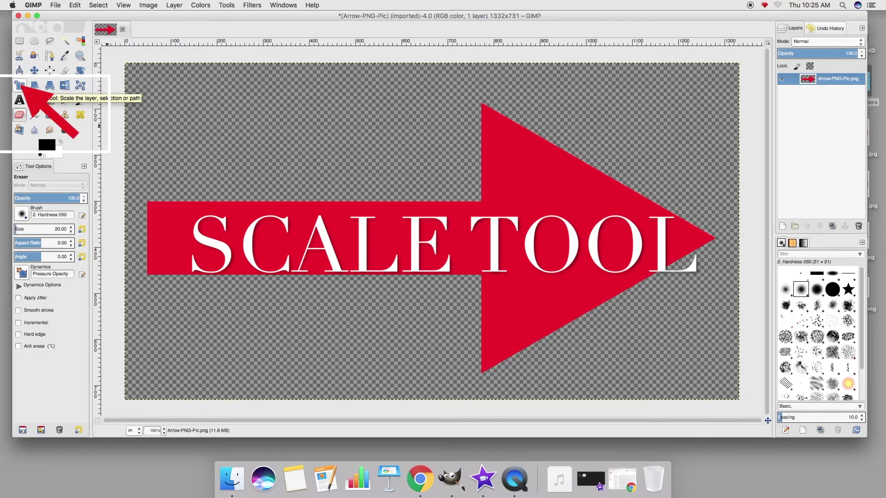
- Scale the arrow layer down to about 632 × 300 px in the lower-right part of the canvas
{"action": "left_click", "coordinate": [19, 84]}
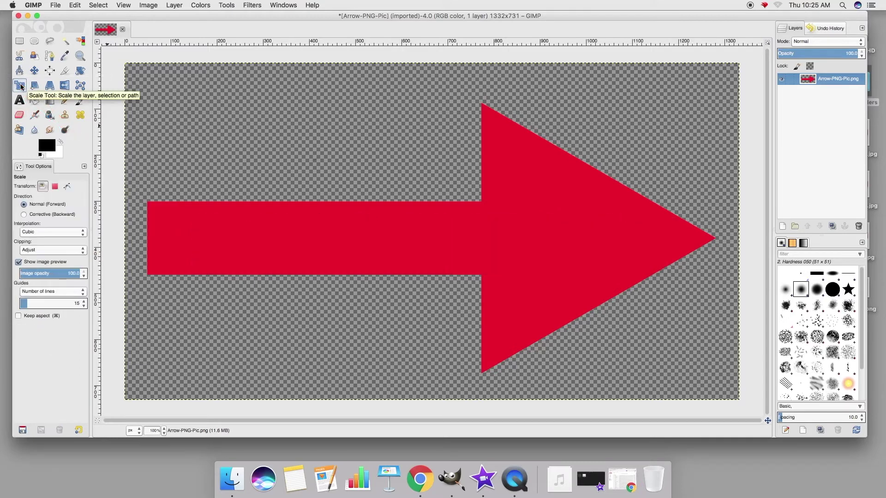
{"action": "left_click", "coordinate": [426, 224]}
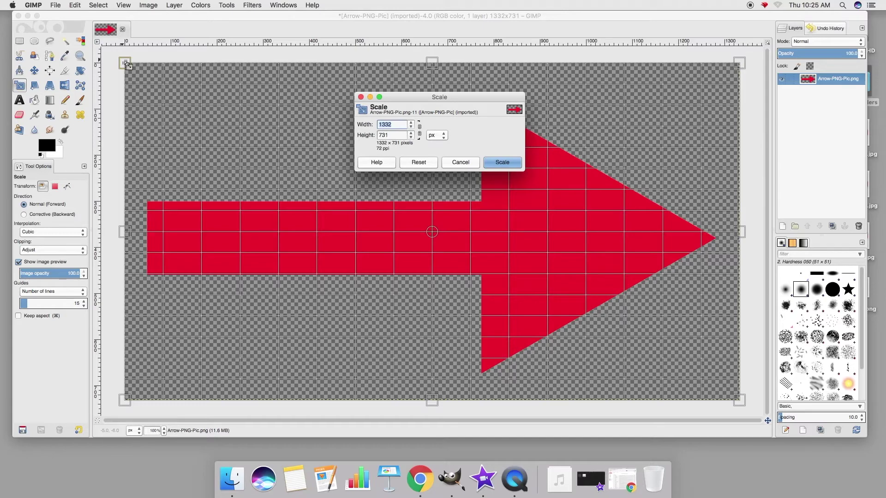
{"action": "left_click_drag", "start_coordinate": [125, 64], "coordinate": [142, 72]}
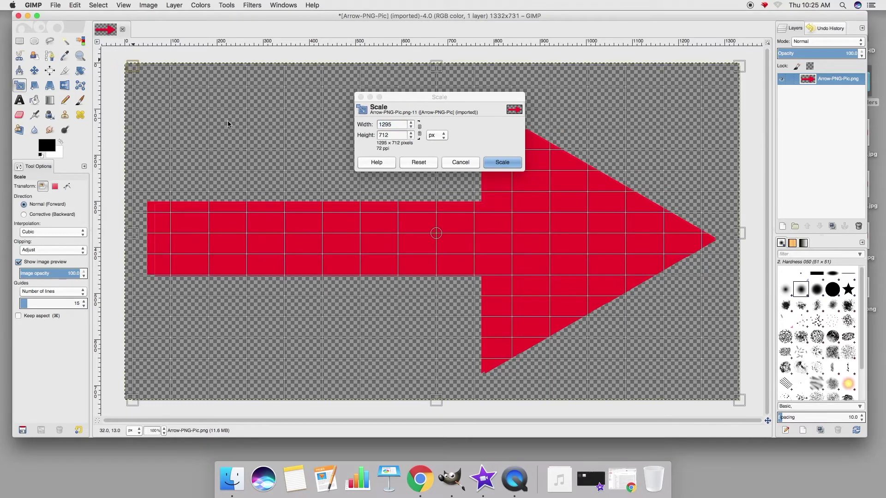
{"action": "left_click_drag", "start_coordinate": [255, 143], "coordinate": [403, 230]}
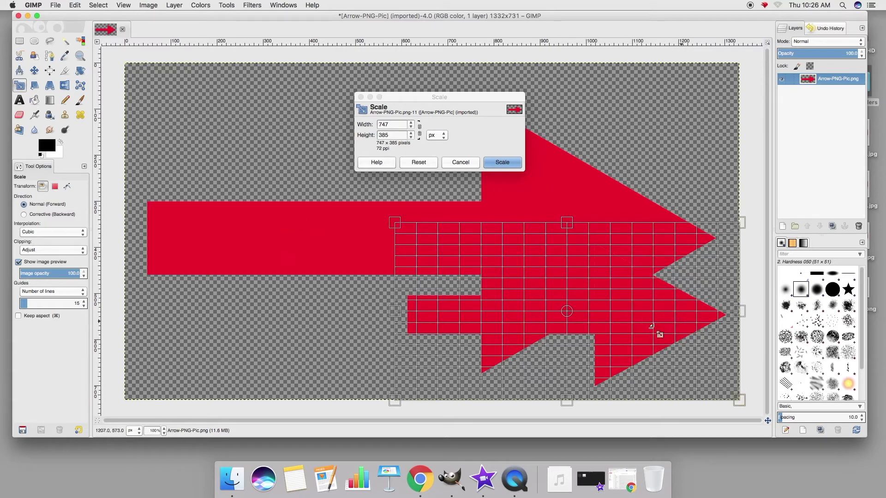
{"action": "left_click_drag", "start_coordinate": [717, 388], "coordinate": [682, 365]}
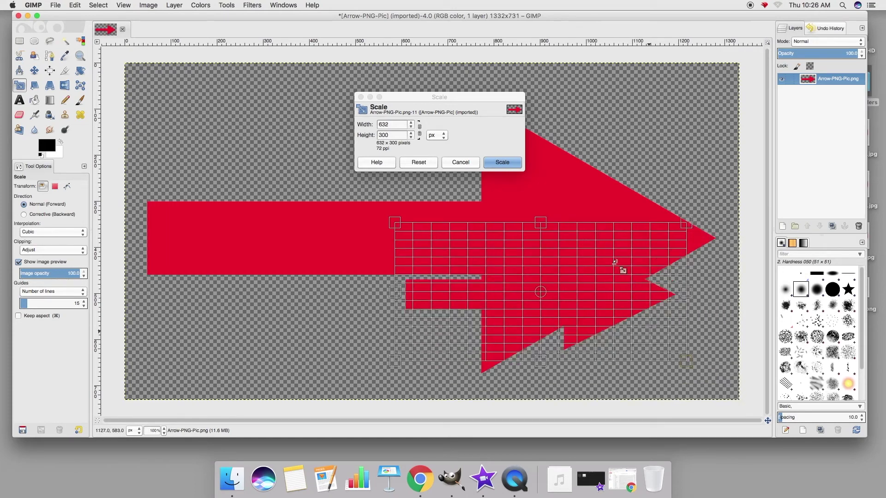
{"action": "left_click", "coordinate": [511, 165]}
{"action": "left_click", "coordinate": [503, 163]}
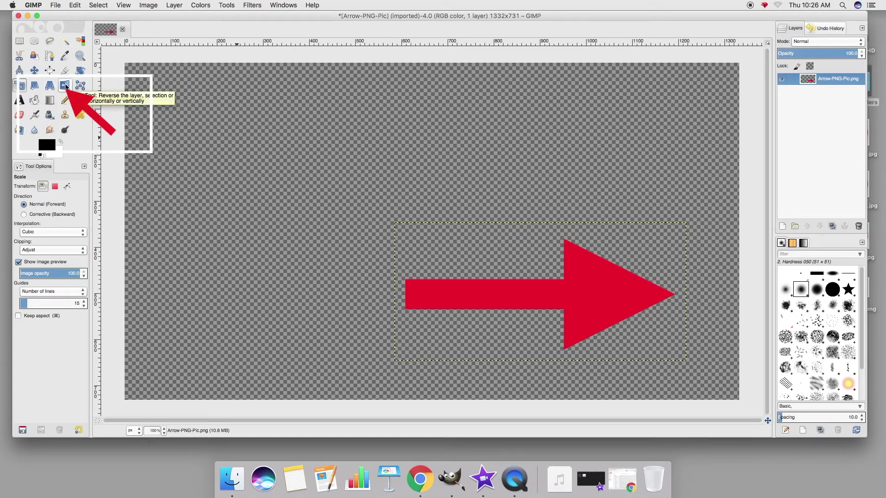
- Flip the arrow layer horizontally several times with the Flip tool, ending with the arrow pointing right
{"action": "left_click", "coordinate": [65, 86]}
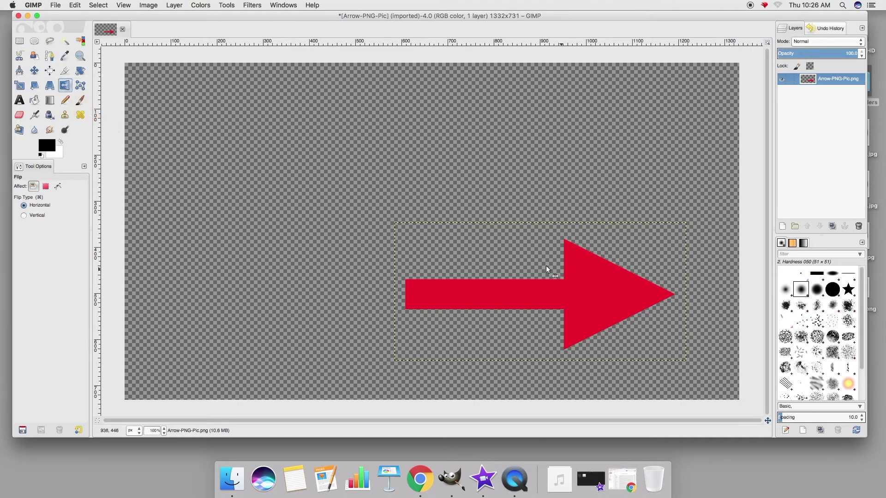
{"action": "left_click", "coordinate": [587, 282]}
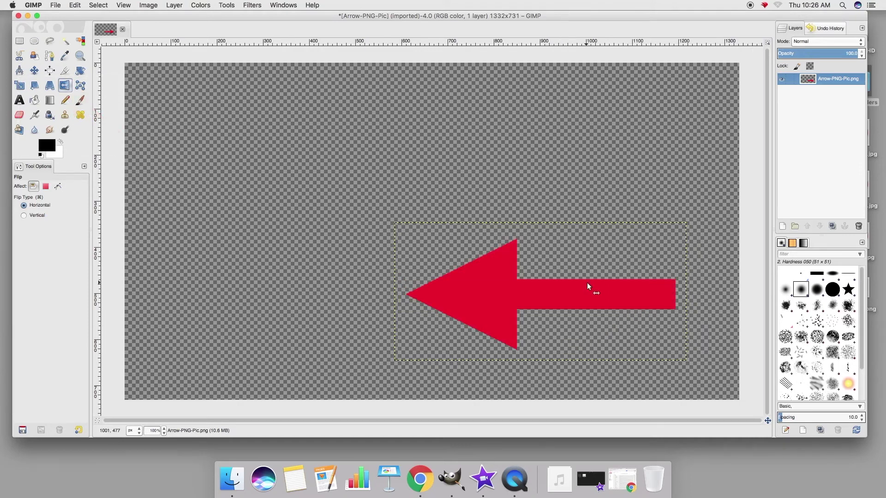
{"action": "left_click", "coordinate": [586, 283]}
{"action": "left_click", "coordinate": [587, 282]}
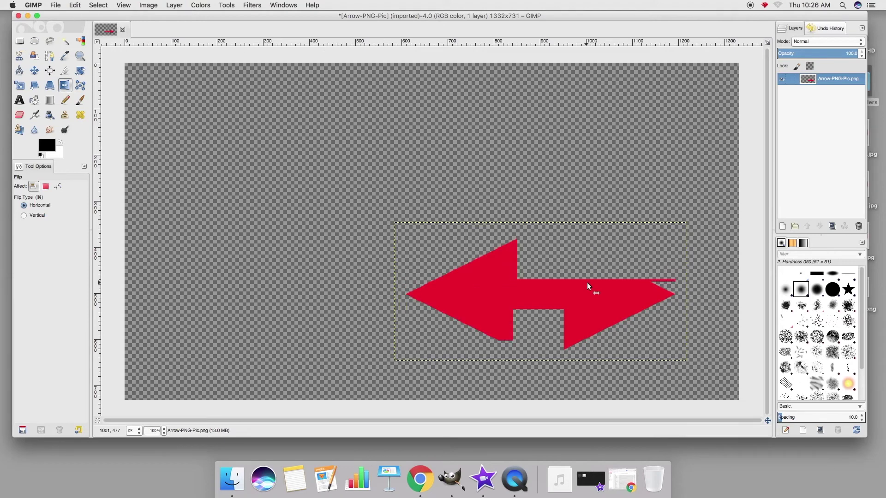
{"action": "left_click", "coordinate": [587, 282]}
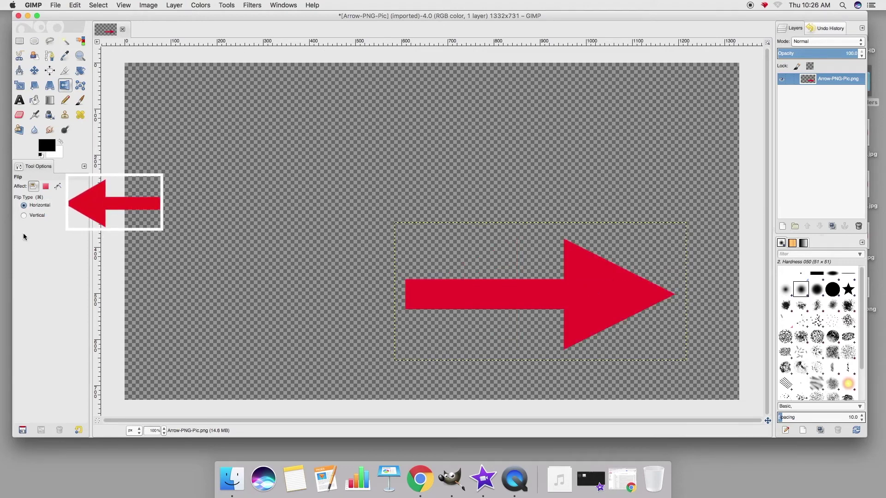
- Change the flip type to Vertical and flip the arrow layer repeatedly, ending in its starting orientation
{"action": "left_click", "coordinate": [31, 215]}
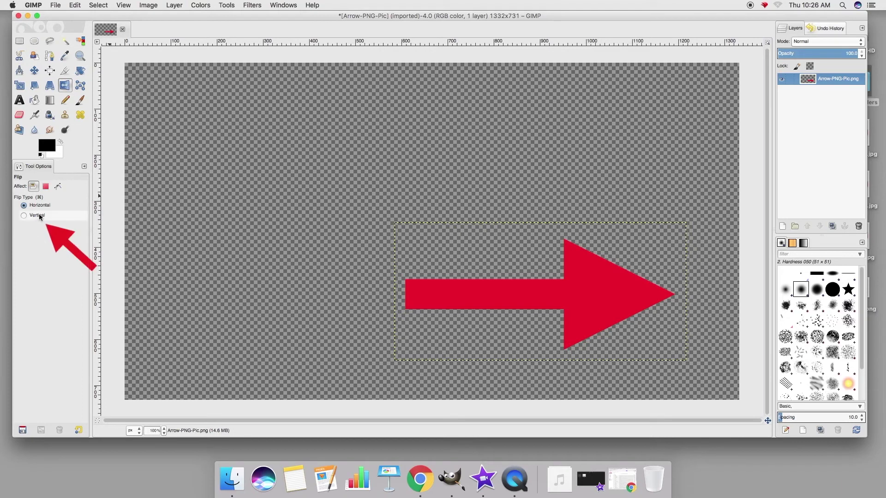
{"action": "left_click", "coordinate": [579, 305]}
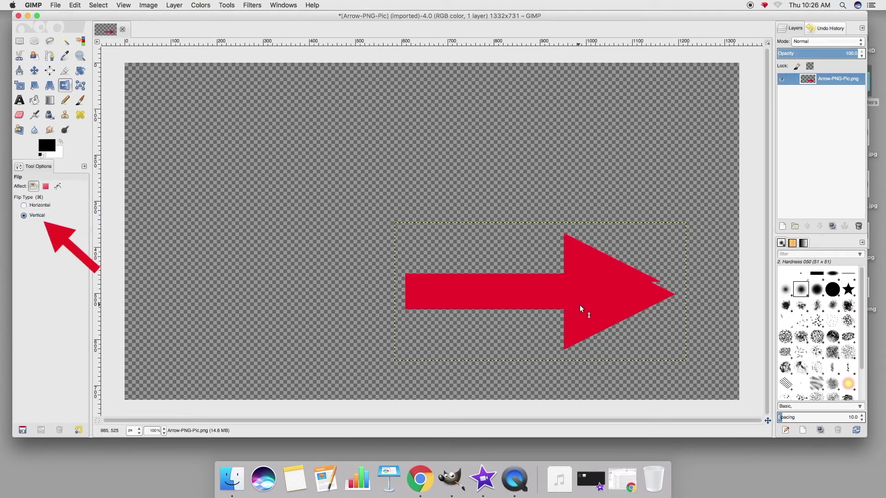
{"action": "left_click", "coordinate": [581, 305]}
{"action": "left_click", "coordinate": [580, 305]}
{"action": "left_click", "coordinate": [580, 305]}
{"action": "left_click", "coordinate": [580, 306]}
{"action": "left_click", "coordinate": [580, 305]}
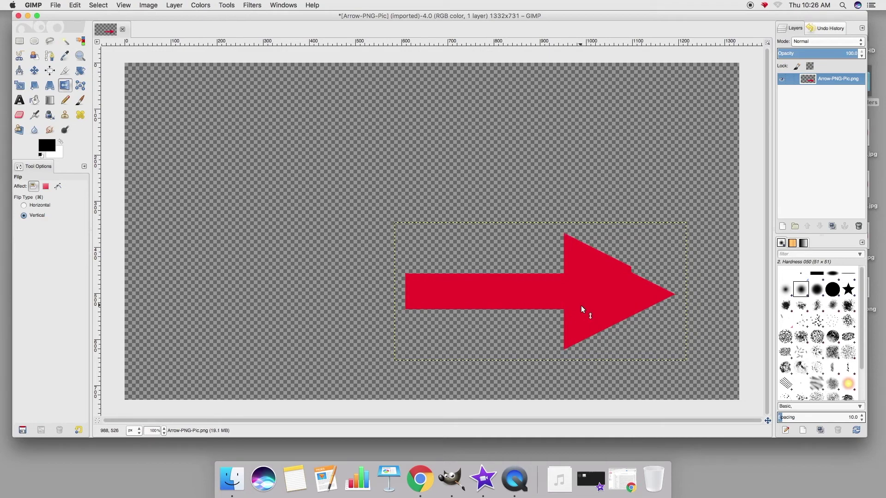
{"action": "left_click", "coordinate": [580, 305]}
{"action": "left_click", "coordinate": [580, 306]}
{"action": "left_click", "coordinate": [582, 306]}
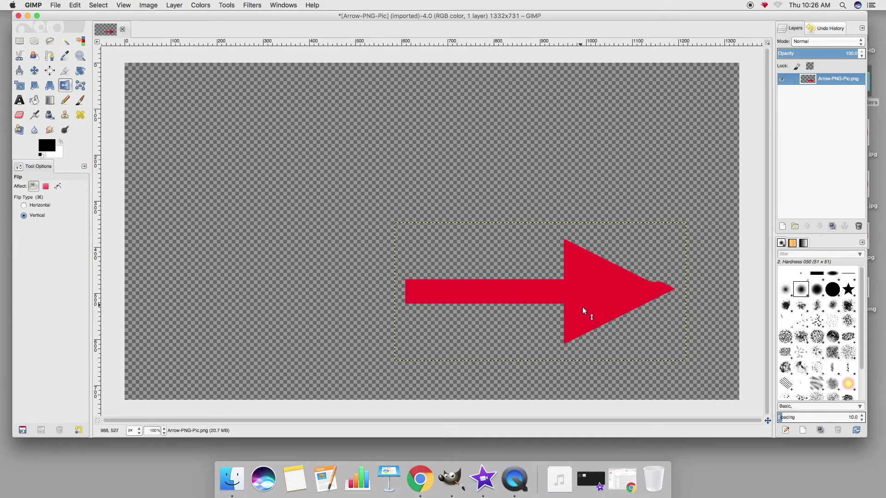
{"action": "left_click", "coordinate": [583, 305]}
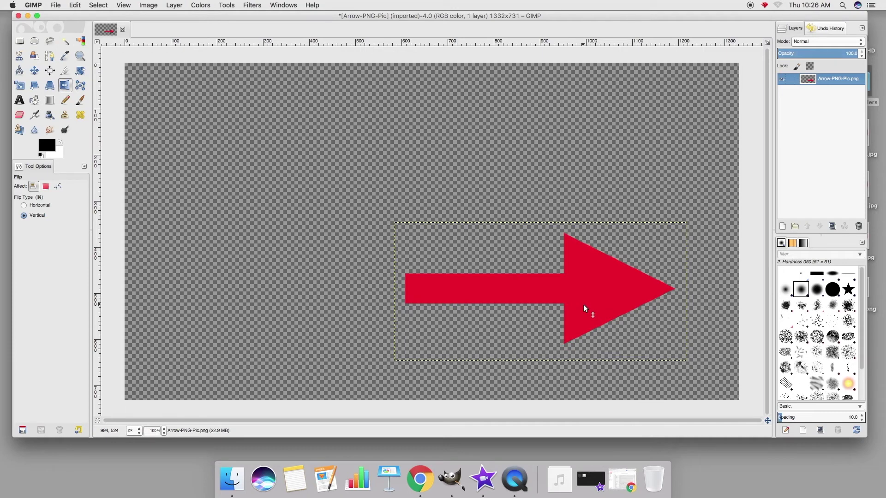
{"action": "left_click", "coordinate": [583, 304]}
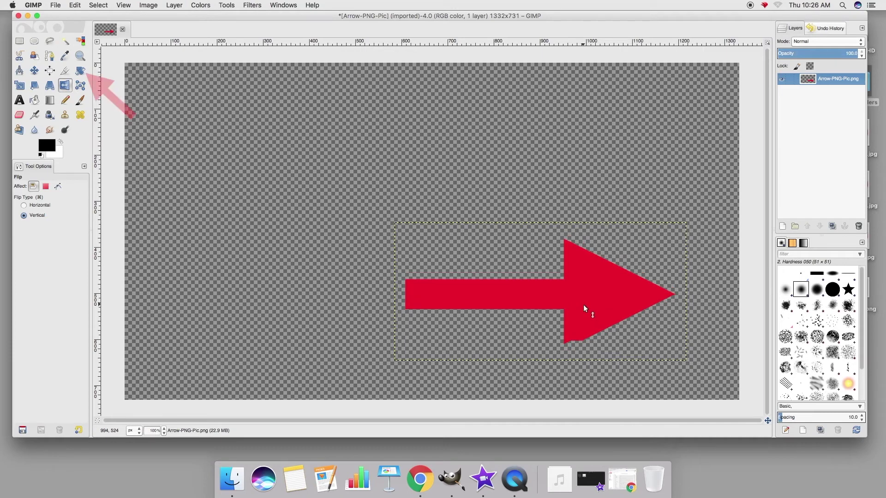
- Rotate the arrow layer half a turn about its center so that it points left
{"action": "left_click", "coordinate": [82, 73]}
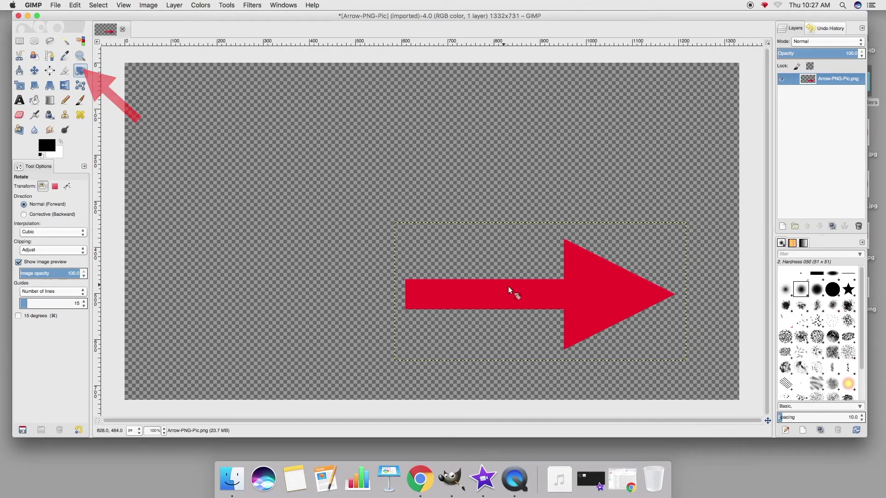
{"action": "left_click", "coordinate": [589, 287]}
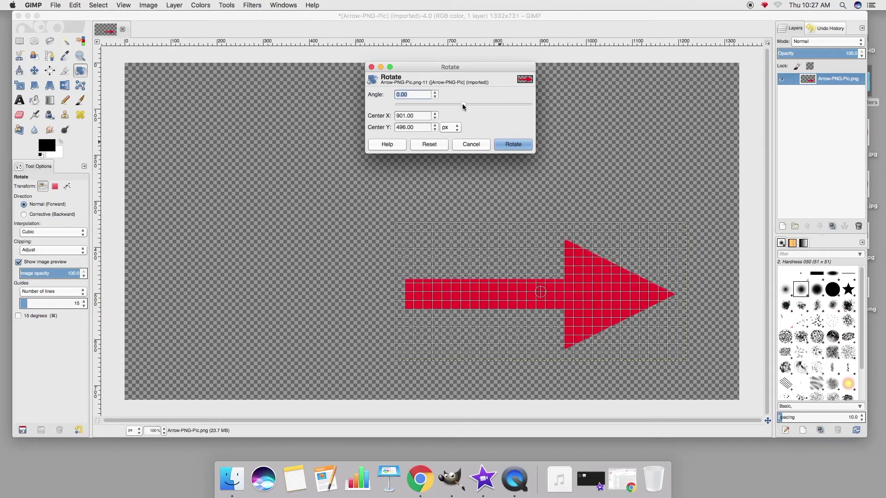
{"action": "mouse_move", "coordinate": [463, 105]}
{"action": "left_mouse_down"}
{"action": "mouse_move", "coordinate": [405, 106]}
{"action": "mouse_move", "coordinate": [511, 122]}
{"action": "mouse_move", "coordinate": [485, 114]}
{"action": "mouse_move", "coordinate": [543, 116]}
{"action": "left_mouse_up"}
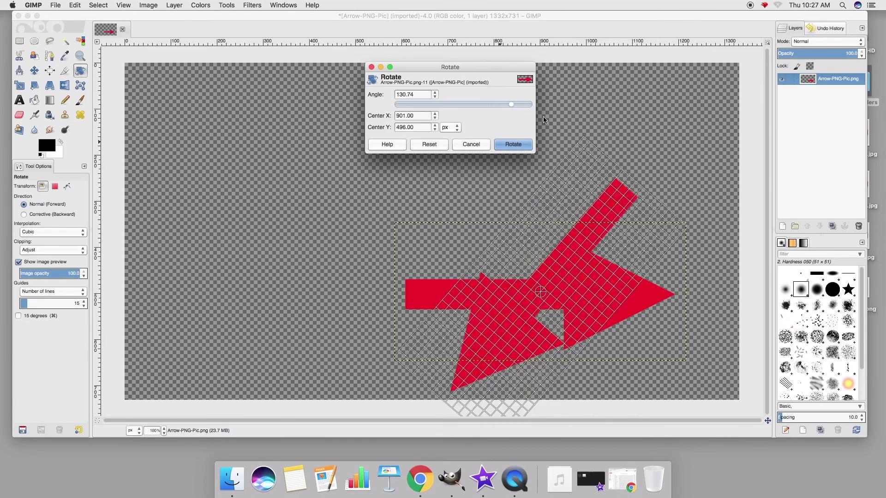
{"action": "left_click", "coordinate": [518, 146]}
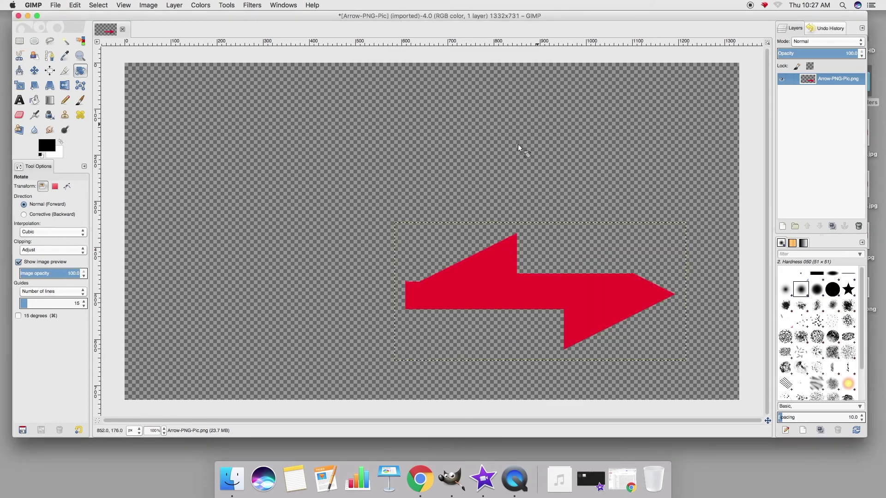
- Show the options of the Cage Transform, Perspective and Shear tools in turn
{"action": "left_click", "coordinate": [81, 86]}
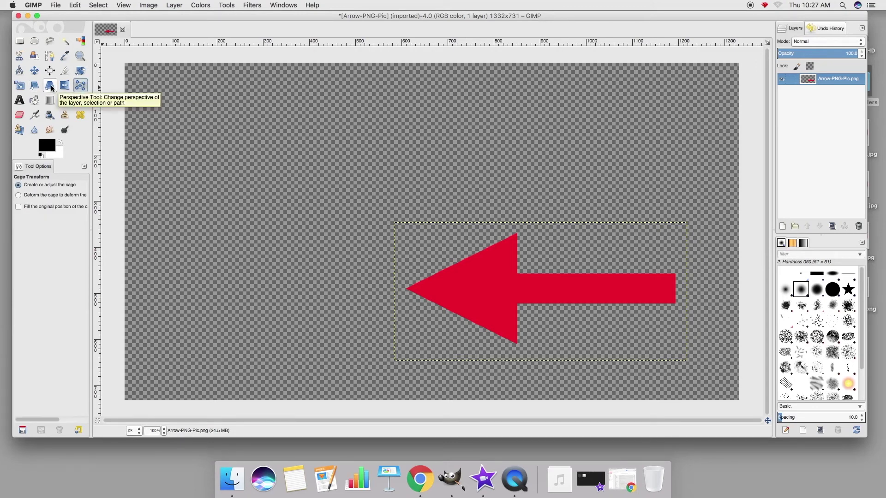
{"action": "left_click", "coordinate": [51, 86]}
{"action": "left_click", "coordinate": [35, 86]}
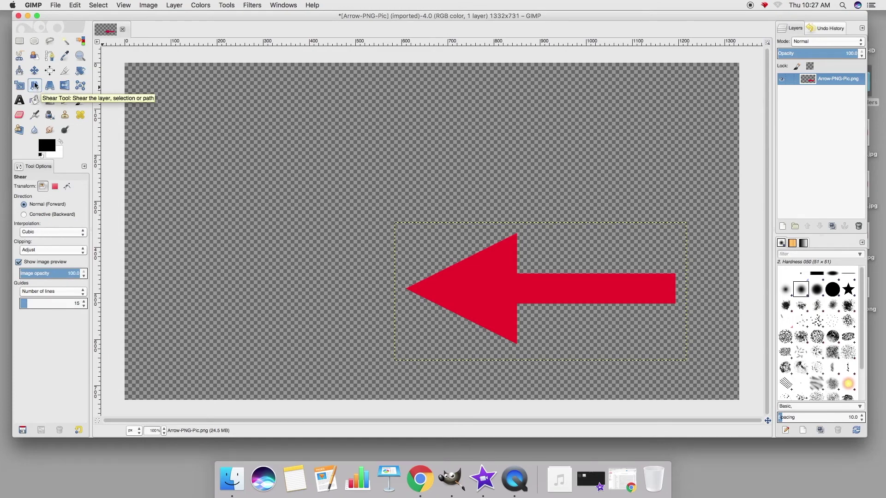
- Set the Move tool to act on layers and move the arrow to the upper-left area of the canvas
{"action": "left_click", "coordinate": [35, 71]}
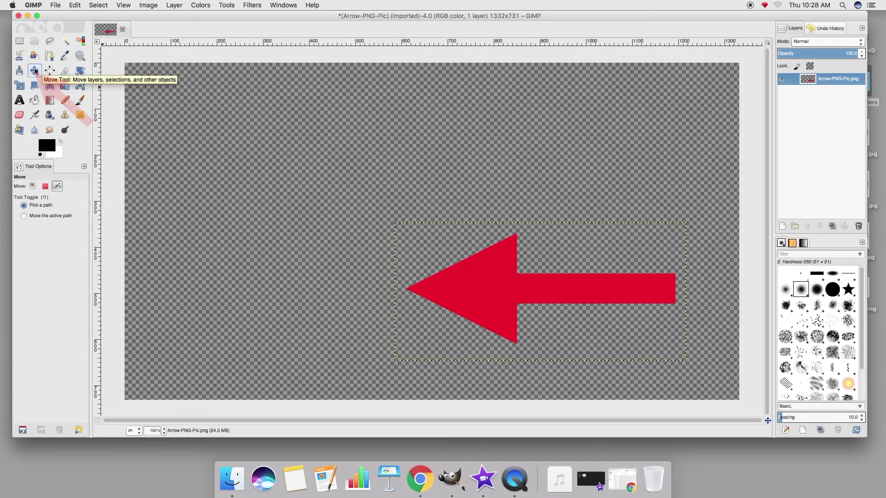
{"action": "left_click", "coordinate": [32, 186]}
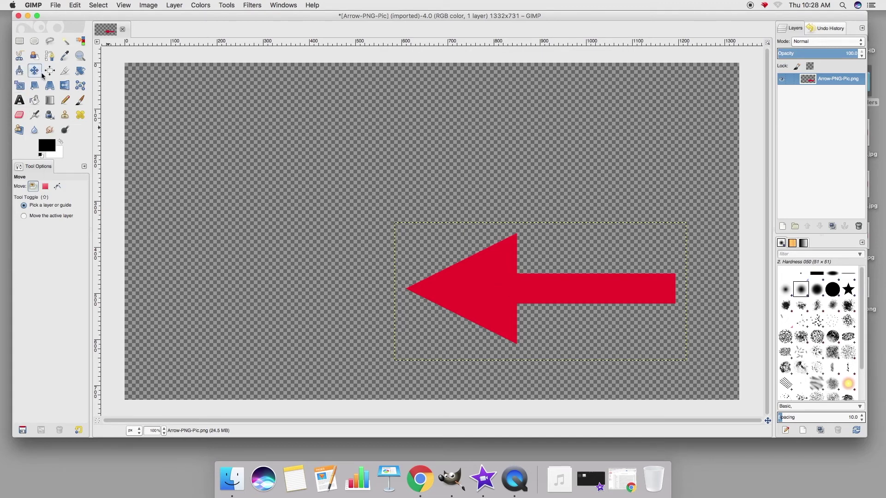
{"action": "left_click_drag", "start_coordinate": [499, 295], "coordinate": [505, 313]}
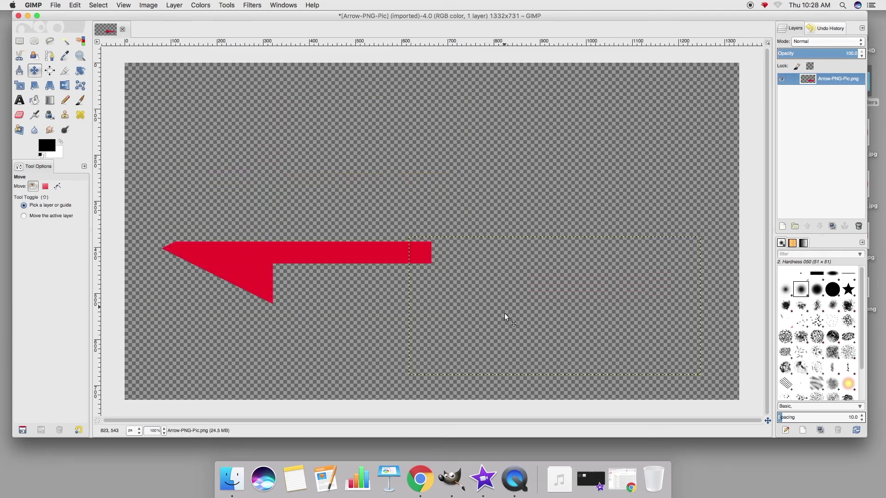
{"action": "left_click_drag", "start_coordinate": [544, 153], "coordinate": [251, 143]}
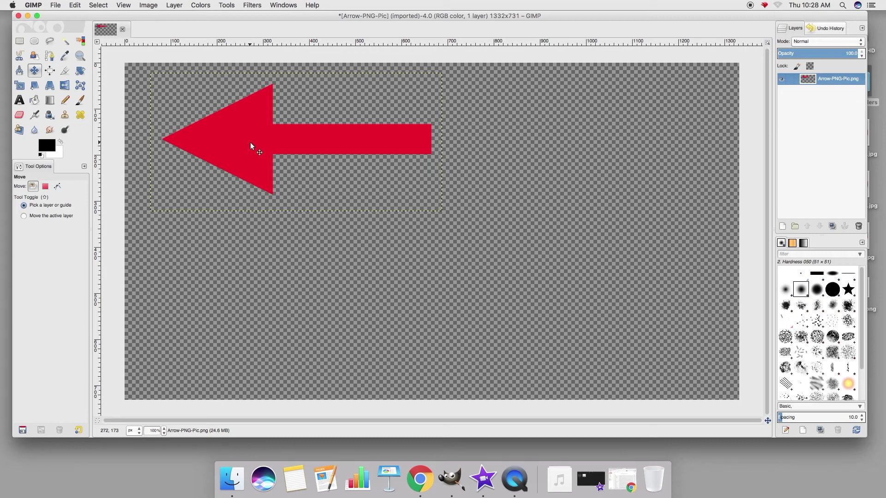
{"action": "left_click_drag", "start_coordinate": [250, 143], "coordinate": [316, 200]}
{"action": "key", "text": "super+z"}
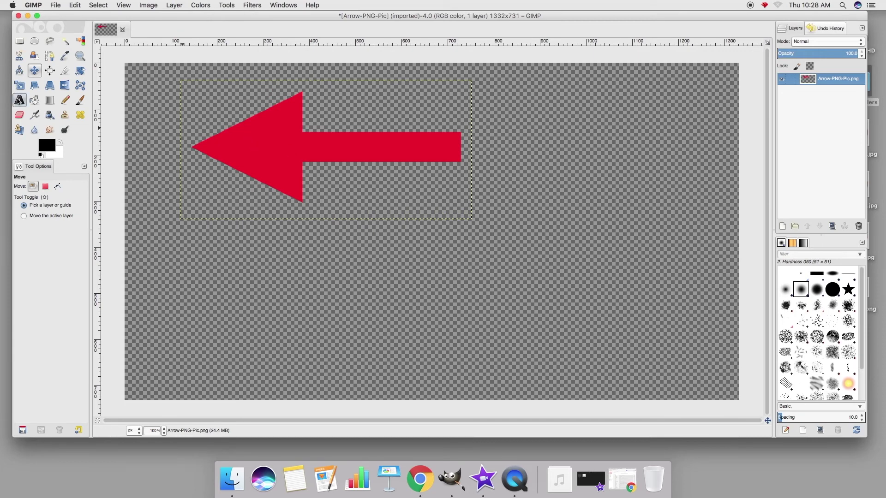
- Add a text box about 552 × 214 px below the arrow containing "Hello students"
{"action": "left_click", "coordinate": [19, 100]}
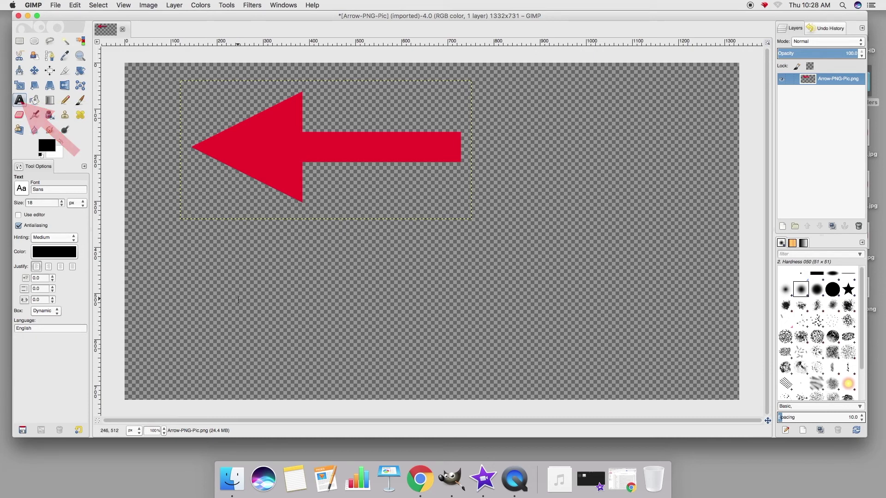
{"action": "mouse_move", "coordinate": [169, 233]}
{"action": "left_mouse_down"}
{"action": "mouse_move", "coordinate": [251, 281]}
{"action": "mouse_move", "coordinate": [483, 364]}
{"action": "left_mouse_up"}
{"action": "left_click_drag", "start_coordinate": [510, 107], "coordinate": [677, 210]}
{"action": "left_click_drag", "start_coordinate": [509, 253], "coordinate": [554, 283]}
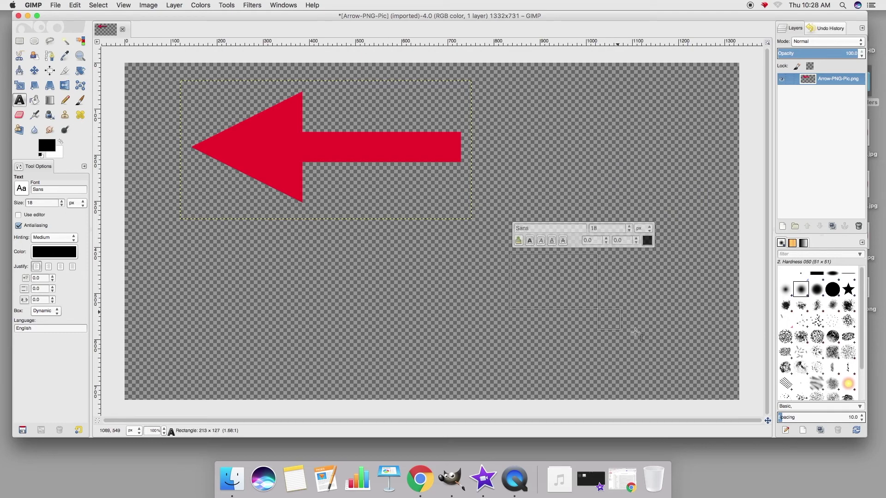
{"action": "left_click_drag", "start_coordinate": [195, 267], "coordinate": [261, 311]}
{"action": "left_click_drag", "start_coordinate": [306, 328], "coordinate": [449, 365]}
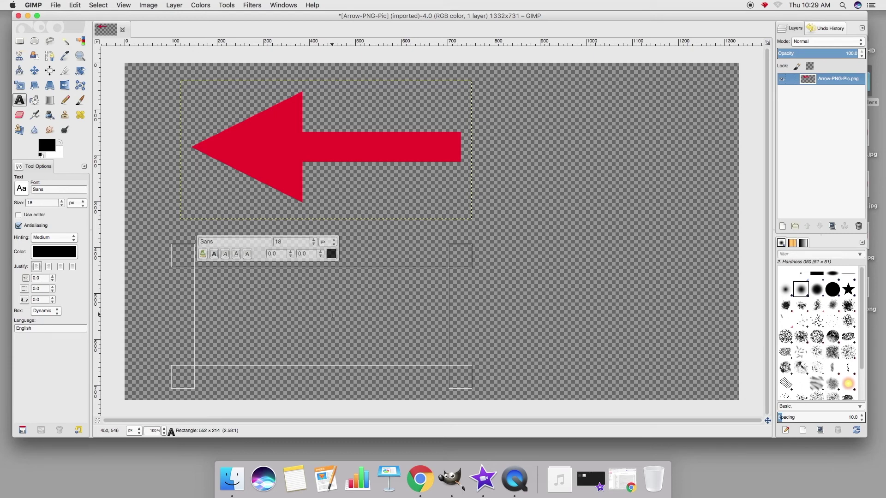
{"action": "type", "text": "He"}
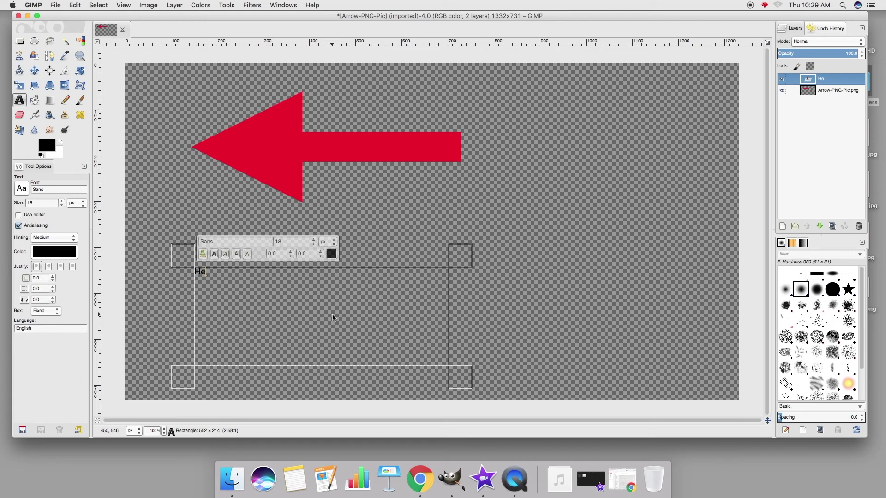
{"action": "type", "text": "llo students"}
- Set the font size of the "Hello students" text to 75 px
{"action": "left_click_drag", "start_coordinate": [265, 275], "coordinate": [193, 275]}
{"action": "left_click", "coordinate": [266, 275]}
{"action": "left_click_drag", "start_coordinate": [265, 272], "coordinate": [188, 271]}
{"action": "left_click", "coordinate": [283, 273]}
{"action": "left_click", "coordinate": [38, 203]}
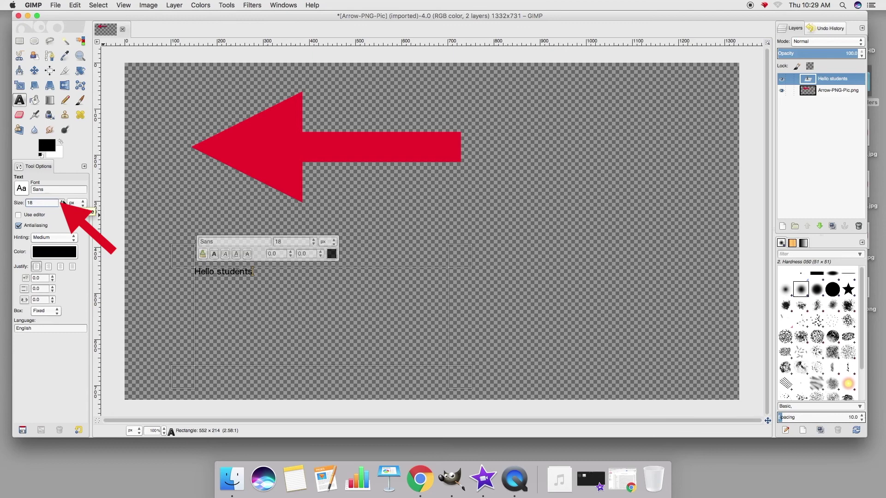
{"action": "key", "text": "BackSpace"}
{"action": "key", "text": "BackSpace"}
{"action": "type", "text": "30"}
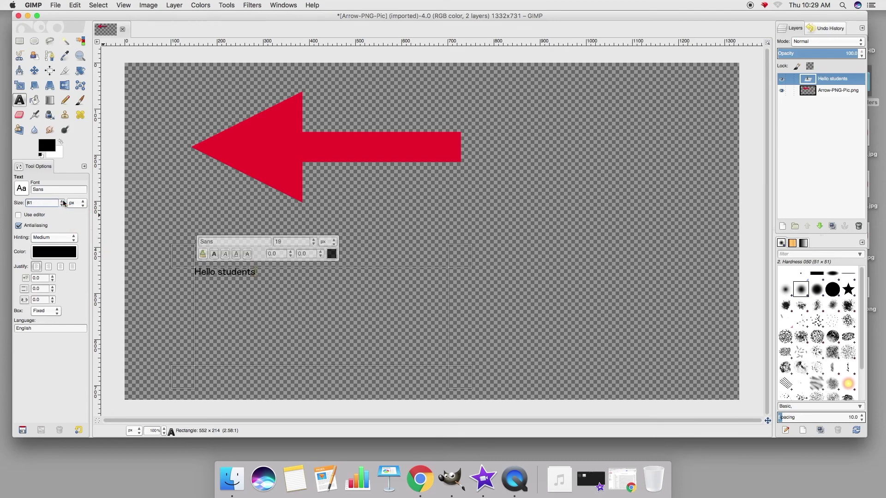
{"action": "key", "text": "Return"}
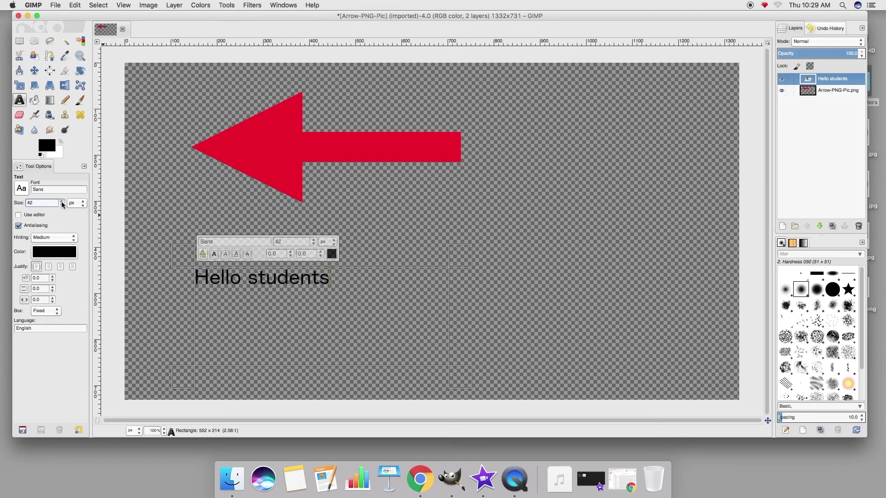
{"action": "scroll", "coordinate": [62, 203], "scroll_direction": "up", "scroll_amount": 15}
{"action": "scroll", "coordinate": [64, 206], "scroll_direction": "up", "scroll_amount": 10}
{"action": "scroll", "coordinate": [63, 205], "scroll_direction": "up", "scroll_amount": 8}
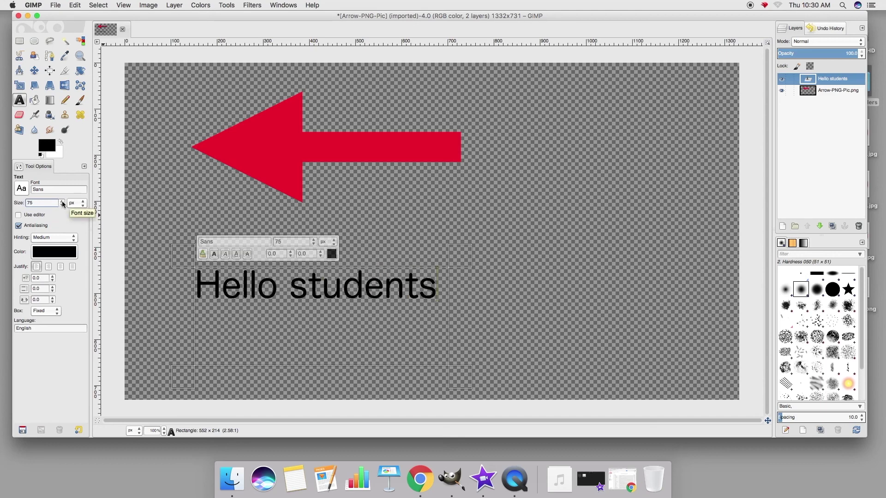
- Set the color of the "Hello students" text to white (ffffff)
{"action": "left_click_drag", "start_coordinate": [196, 282], "coordinate": [437, 284]}
{"action": "left_click", "coordinate": [420, 286]}
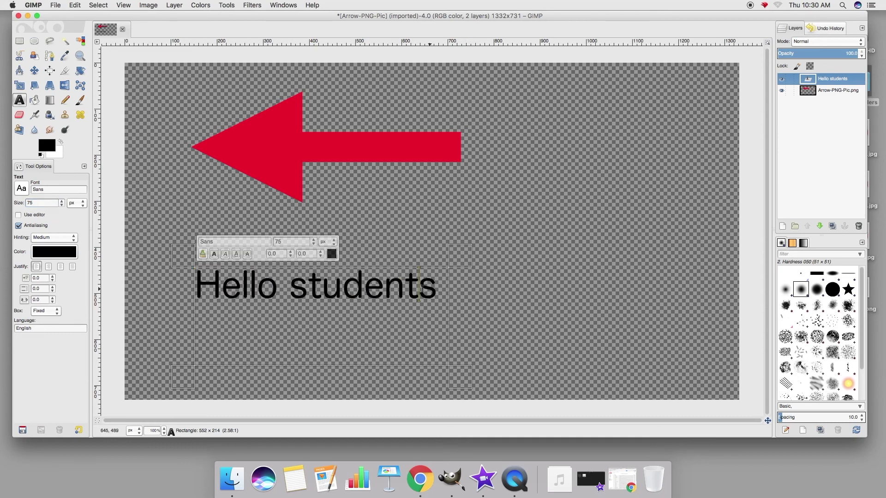
{"action": "left_click", "coordinate": [445, 286]}
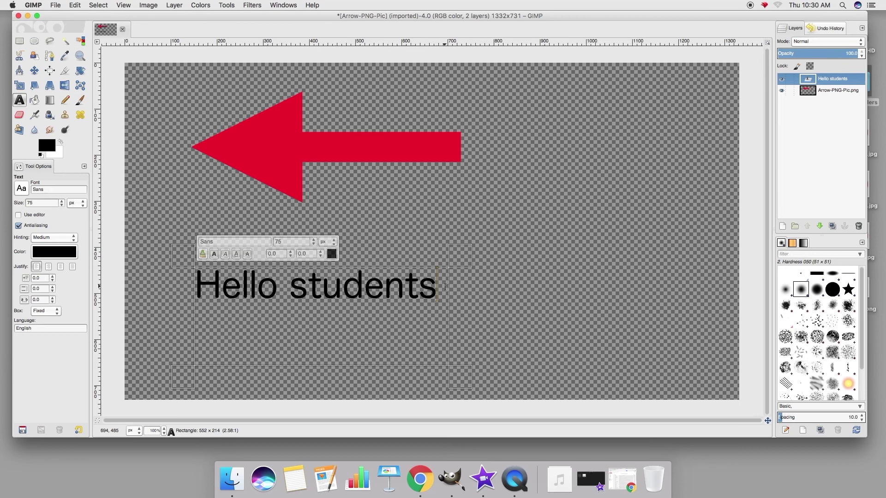
{"action": "left_click", "coordinate": [63, 254]}
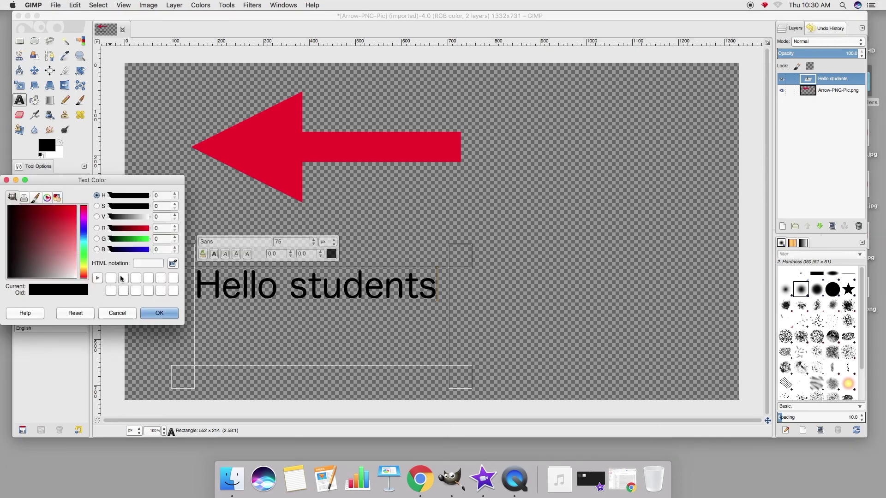
{"action": "left_click", "coordinate": [173, 290]}
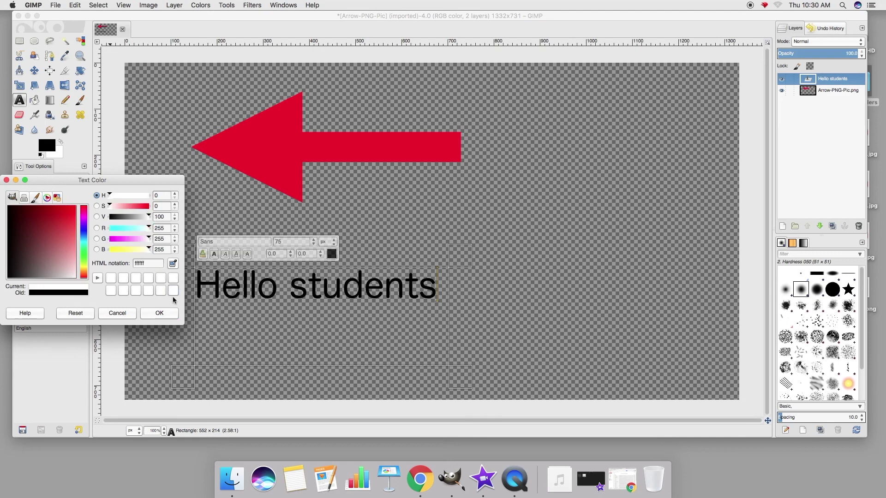
{"action": "left_click", "coordinate": [159, 313]}
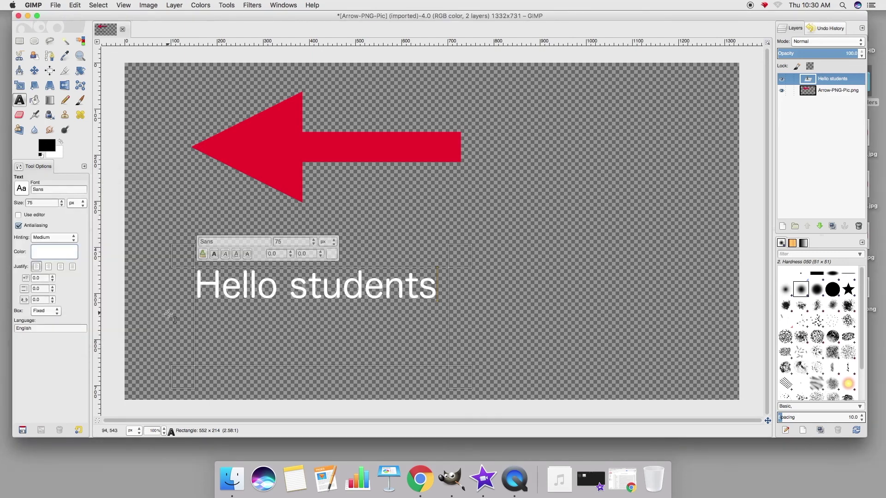
- Change the color of the "Hello students" text to bright green
{"action": "left_click", "coordinate": [72, 254]}
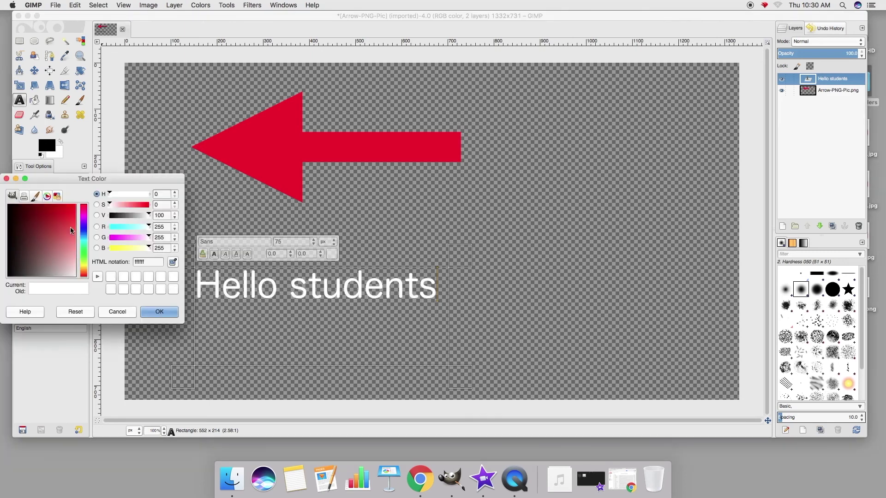
{"action": "left_click_drag", "start_coordinate": [85, 221], "coordinate": [73, 206]}
{"action": "left_click", "coordinate": [159, 311]}
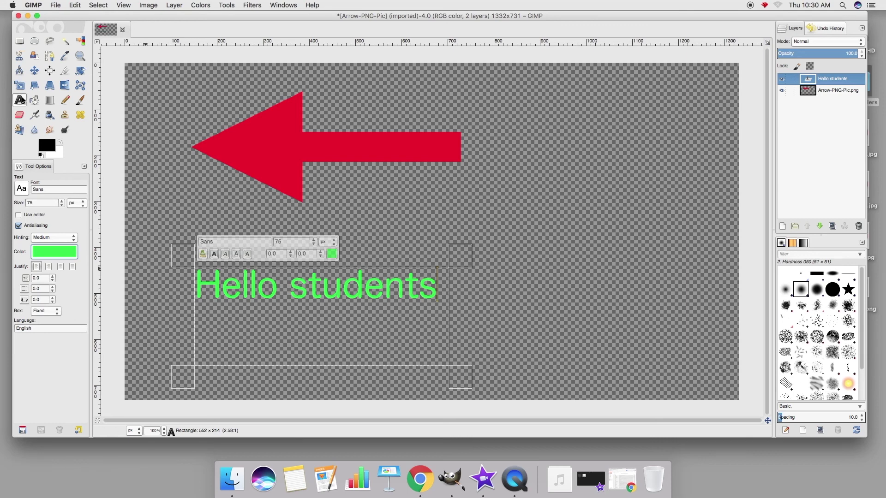
- Show the options of the Paintbrush, Eraser, Scale, Flip, Rotate, Move and Text tools in turn
{"action": "left_click", "coordinate": [81, 100]}
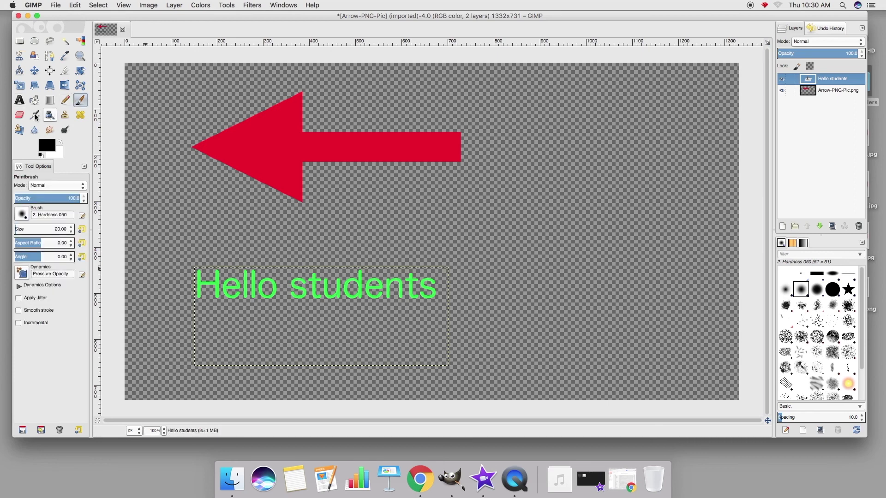
{"action": "left_click", "coordinate": [19, 117]}
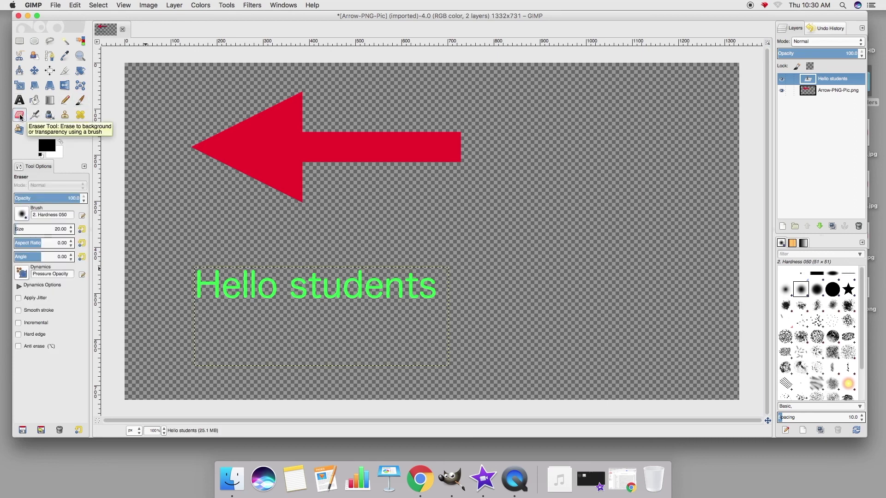
{"action": "left_click", "coordinate": [20, 87]}
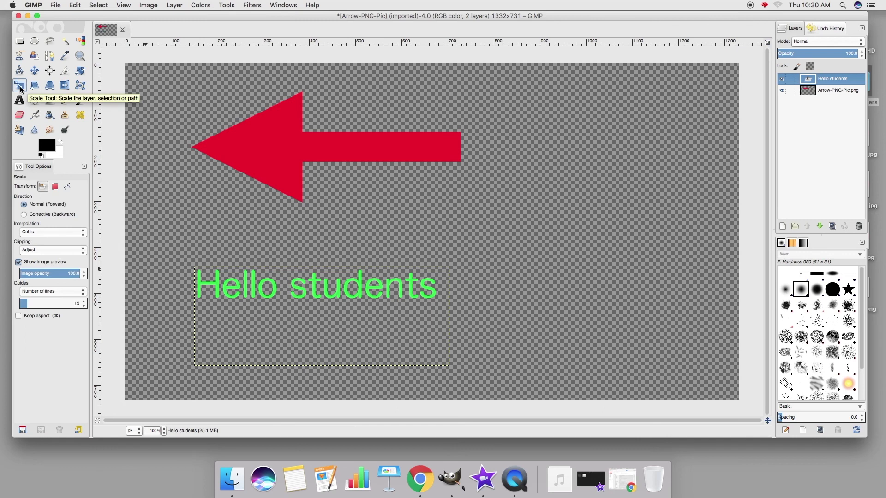
{"action": "left_click", "coordinate": [64, 87]}
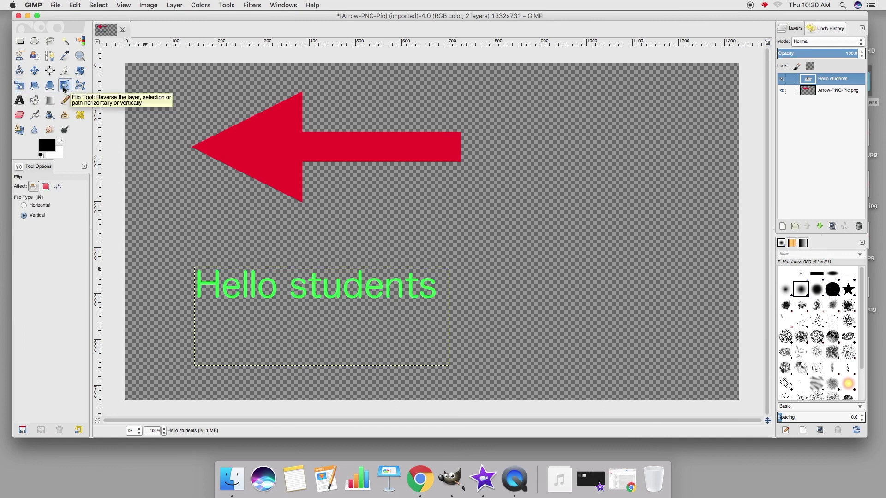
{"action": "left_click", "coordinate": [81, 71]}
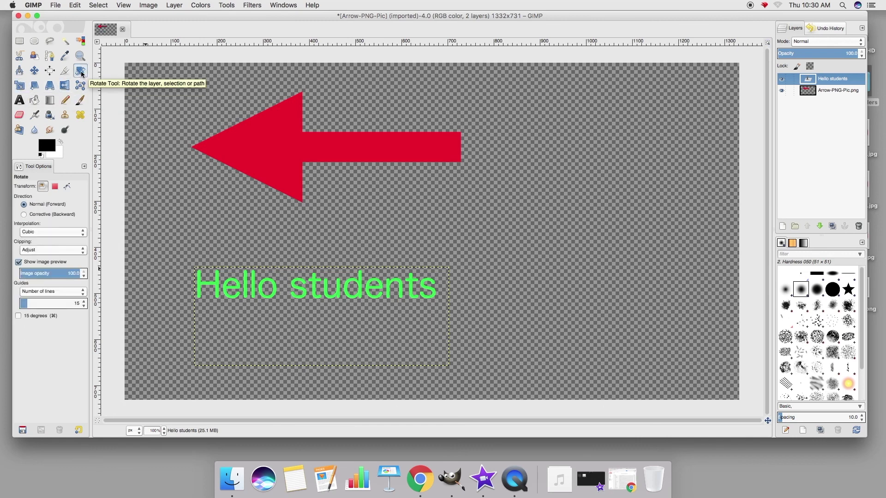
{"action": "left_click", "coordinate": [35, 70]}
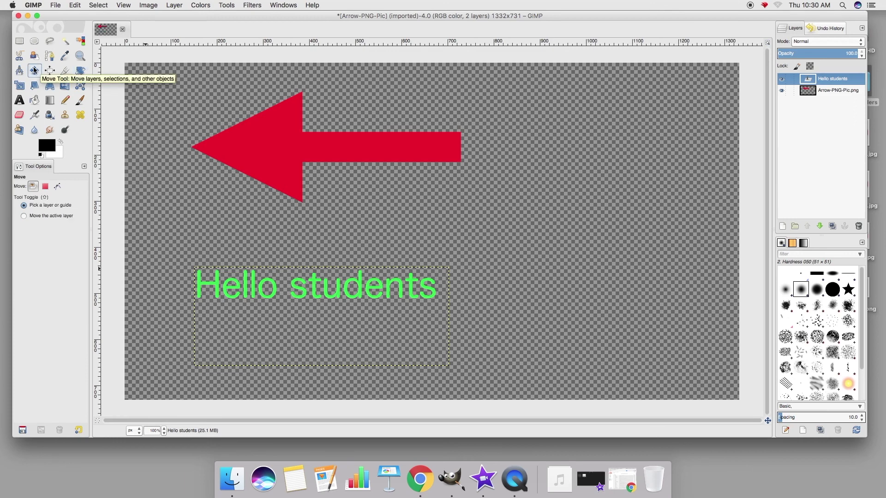
{"action": "mouse_move", "coordinate": [200, 16]}
{"action": "left_mouse_down"}
{"action": "mouse_move", "coordinate": [191, 16]}
{"action": "mouse_move", "coordinate": [211, 11]}
{"action": "left_mouse_up"}
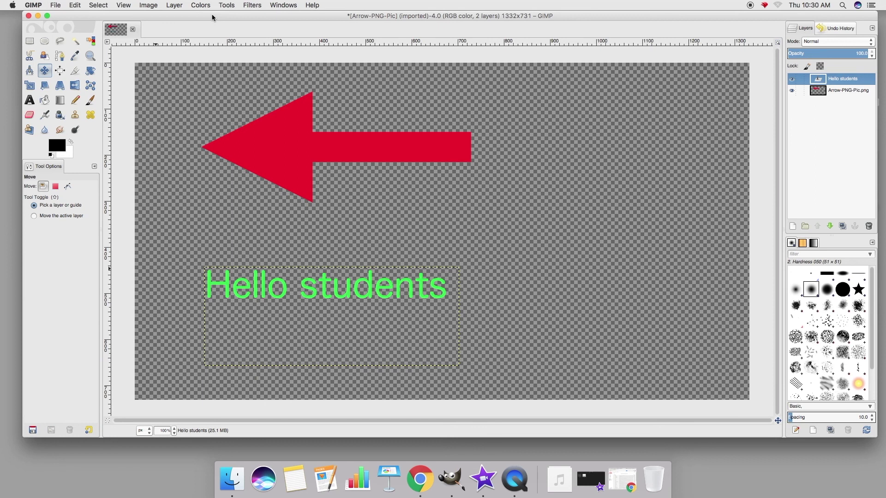
{"action": "left_click_drag", "start_coordinate": [212, 17], "coordinate": [209, 17]}
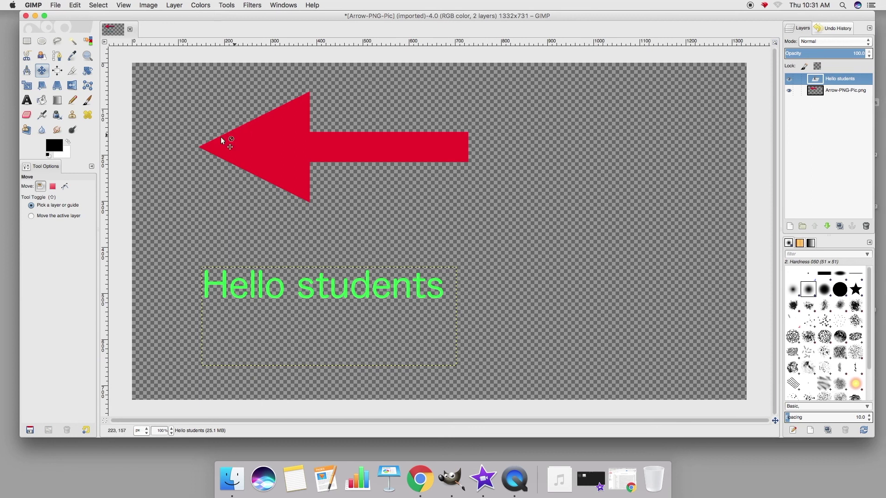
{"action": "left_click", "coordinate": [27, 100]}
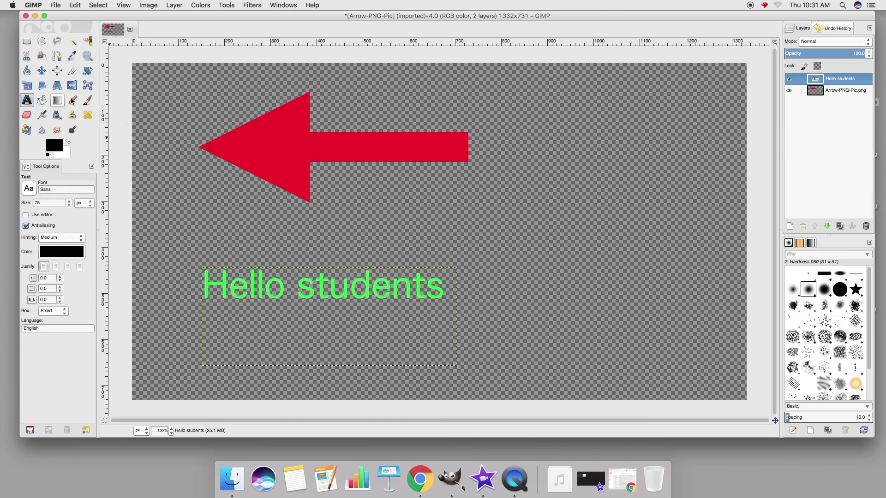
{"action": "left_click_drag", "start_coordinate": [227, 16], "coordinate": [226, 15]}
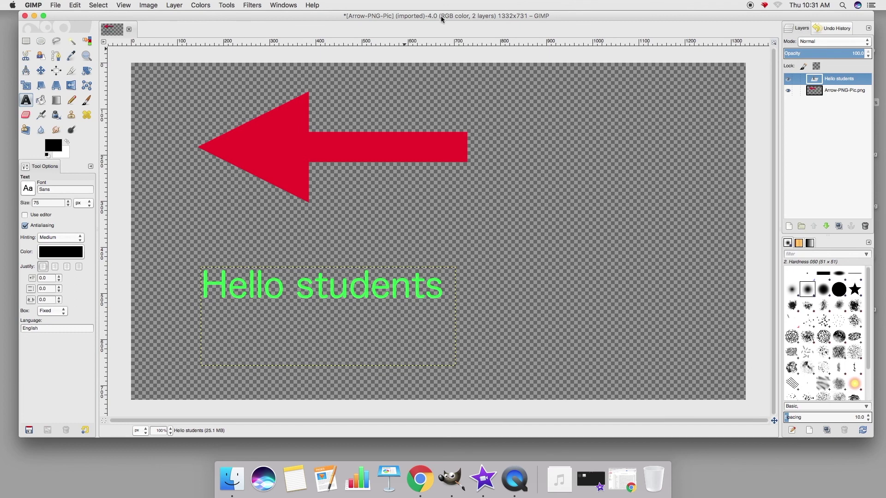
{"action": "left_click_drag", "start_coordinate": [445, 16], "coordinate": [451, 16]}
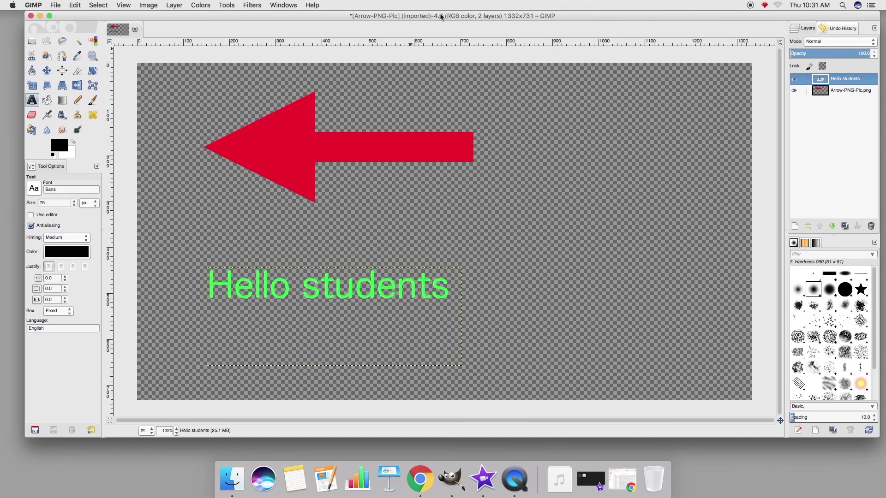